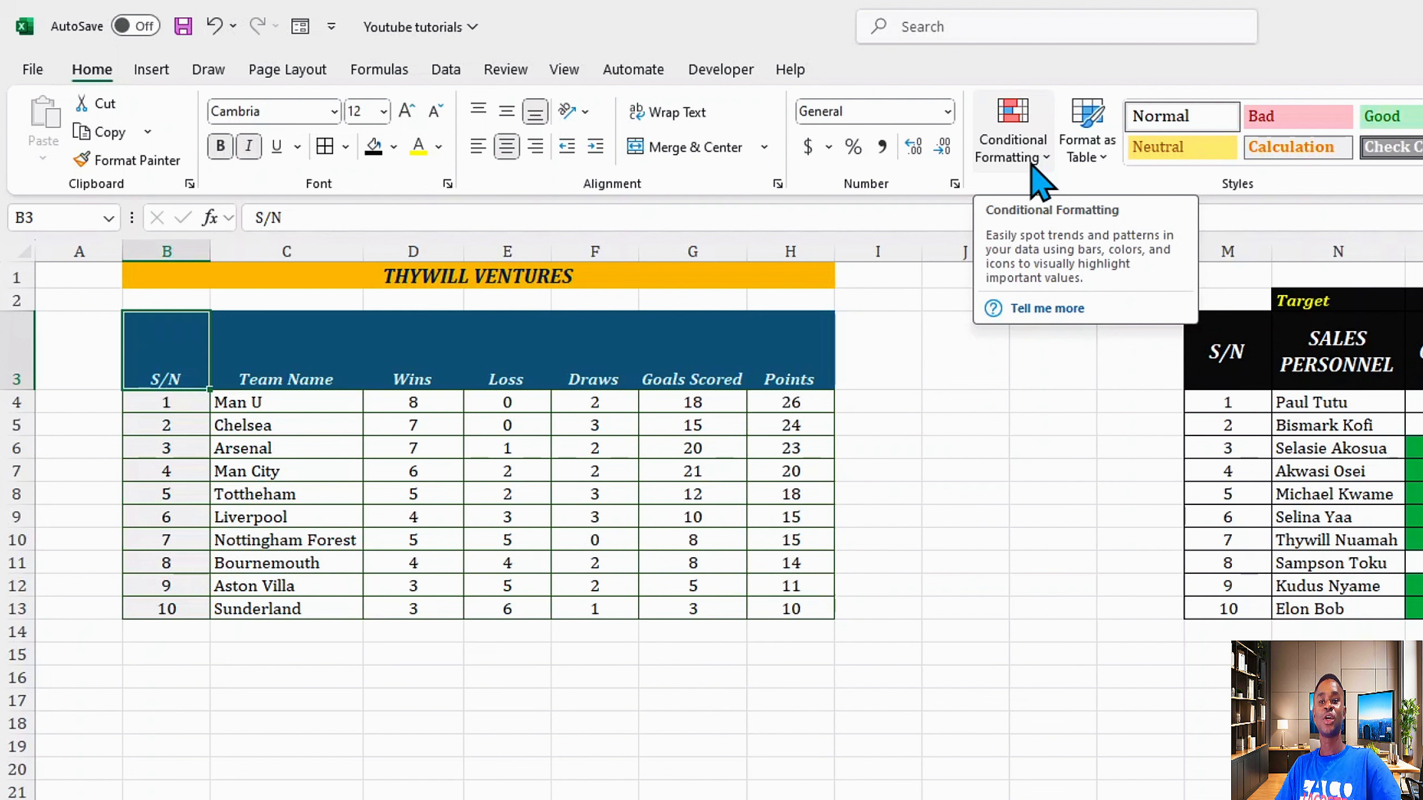
Step: Center the header row text B3:H3 vertically in its cells
click(395, 449)
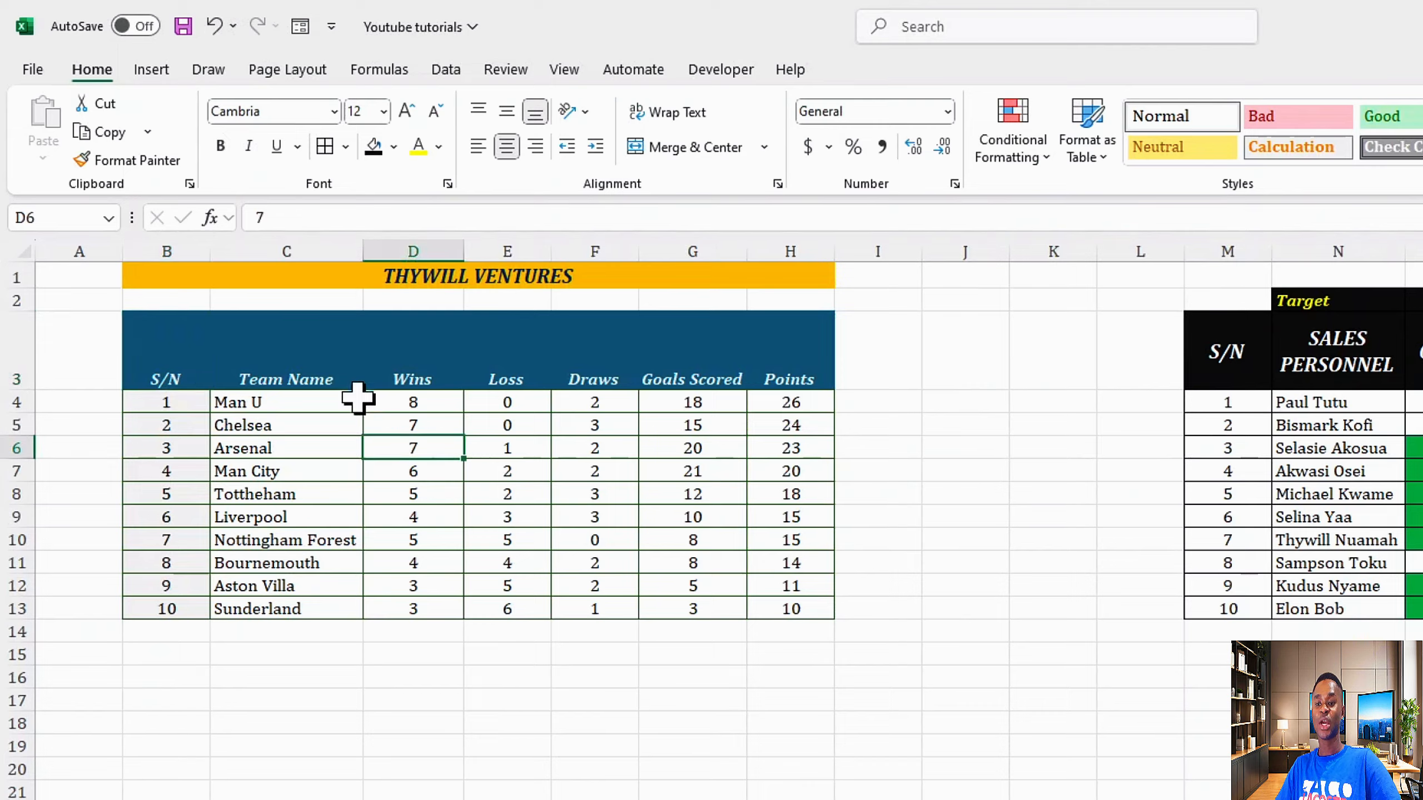
drag(167, 349, 795, 359)
click(505, 111)
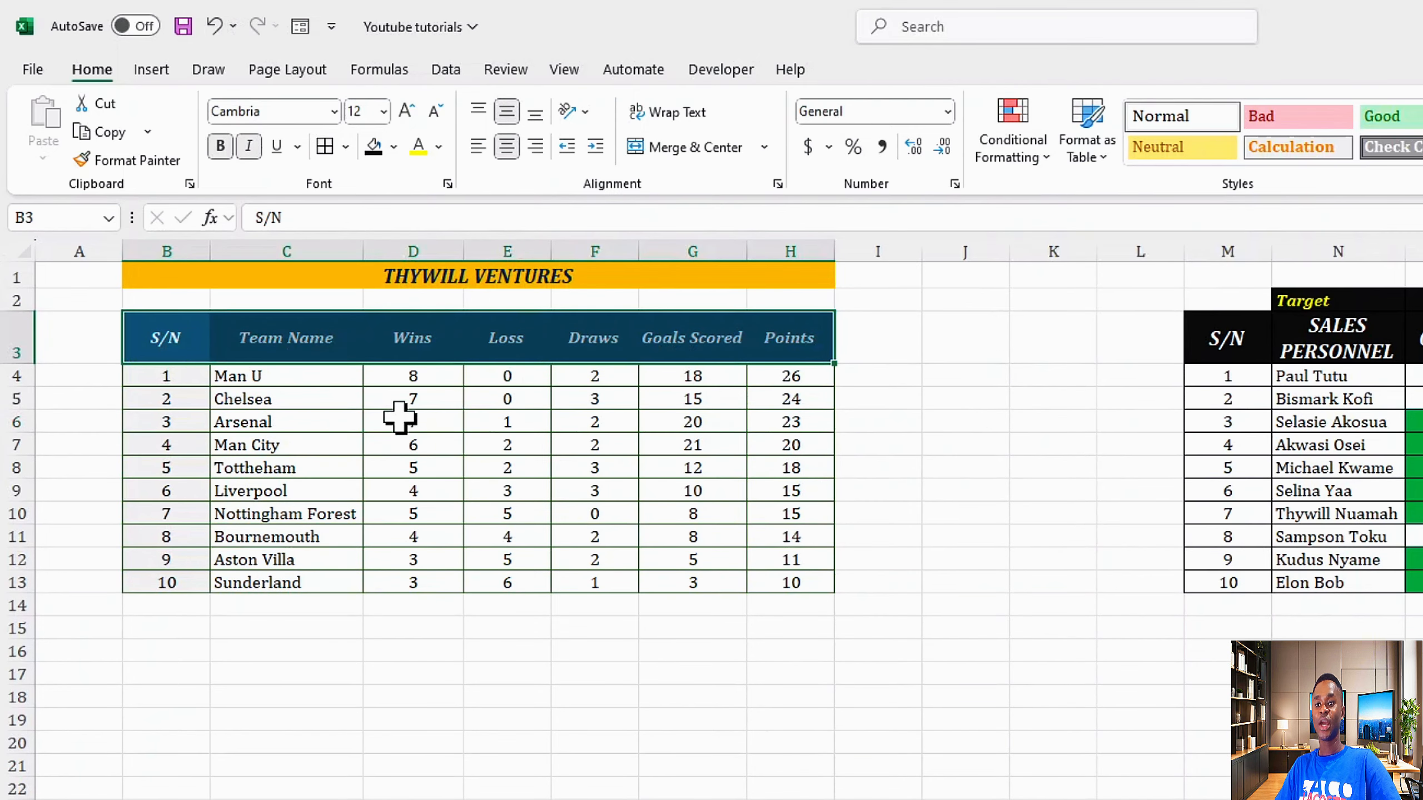
Step: Select the Wins values and explore the conditional formatting menus and New Formatting Rule types
click(415, 399)
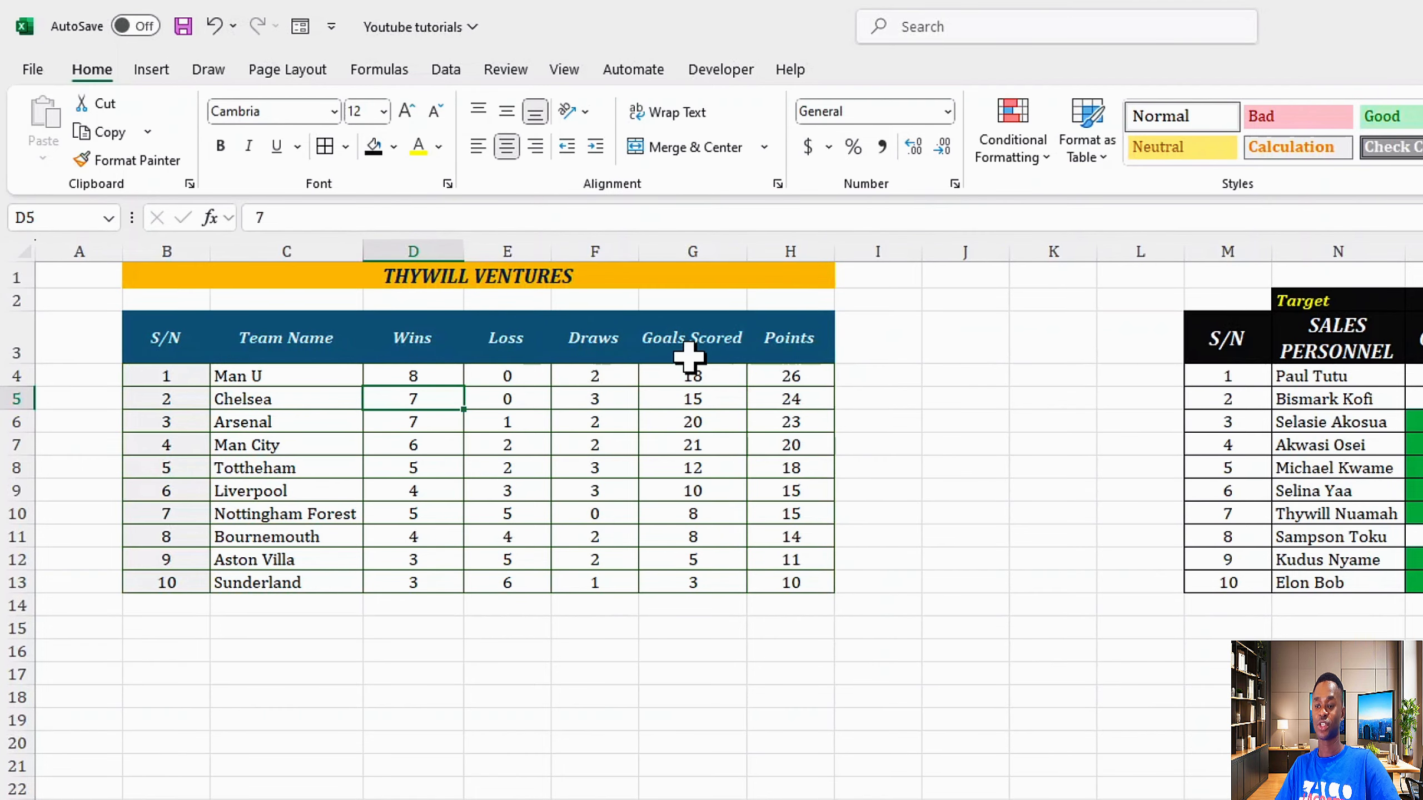
click(785, 346)
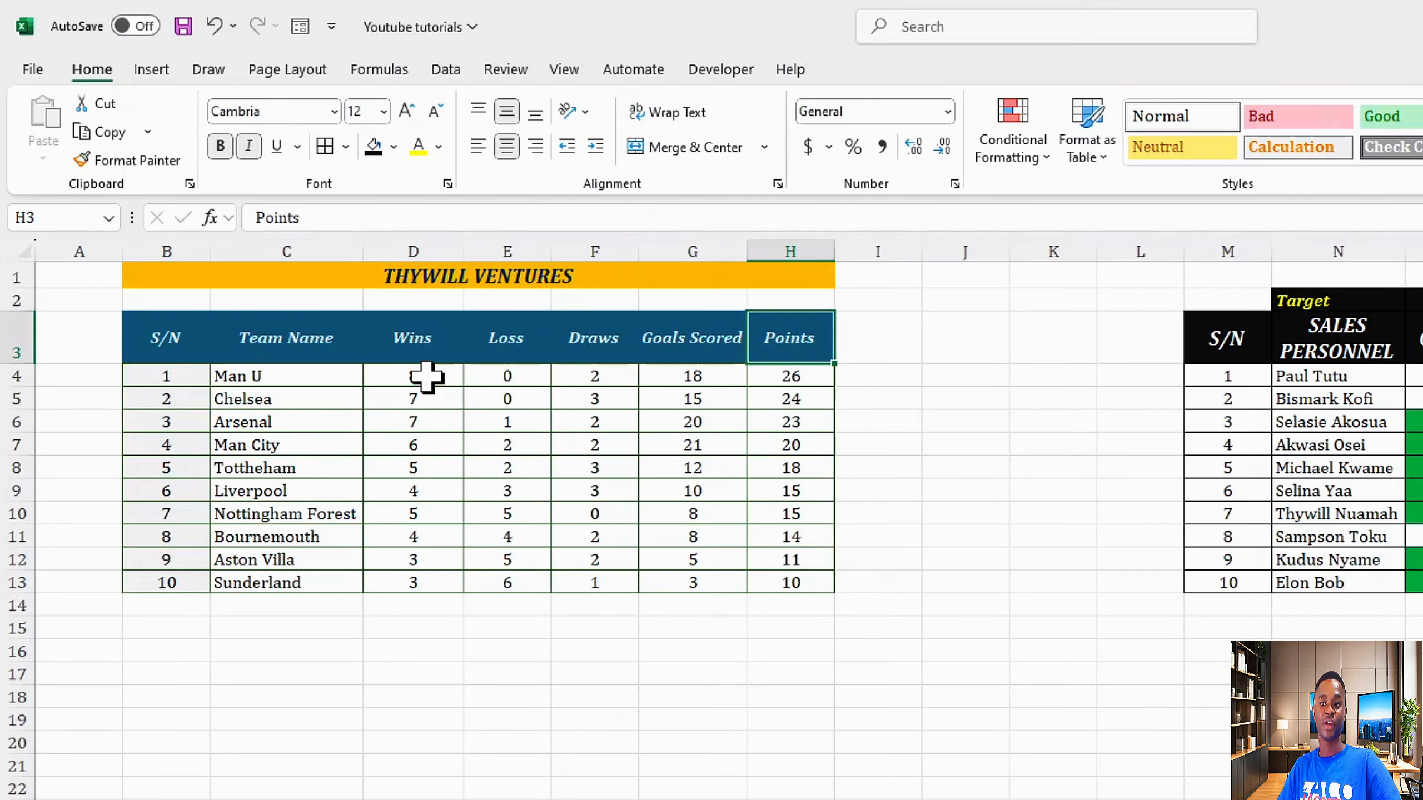
drag(426, 377, 426, 568)
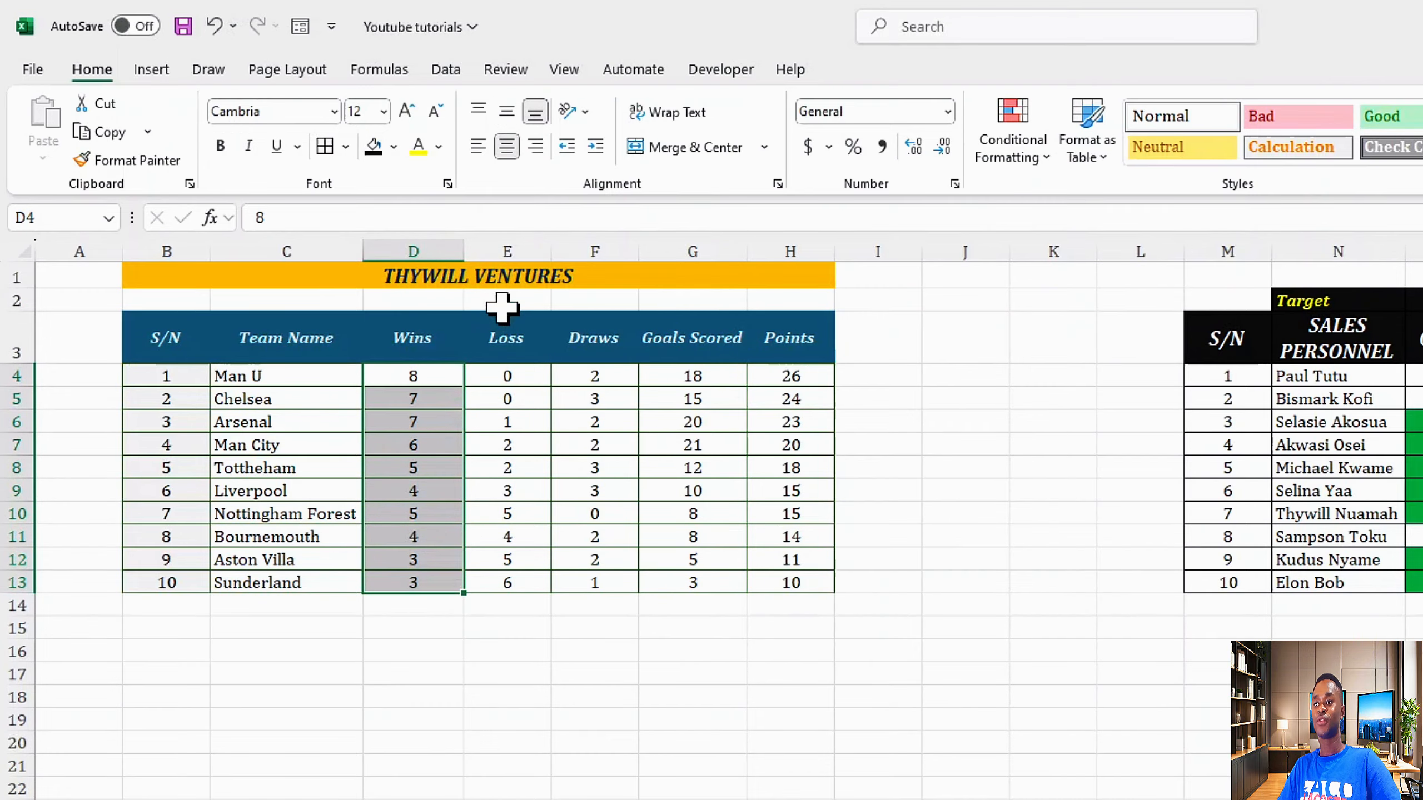
click(1013, 147)
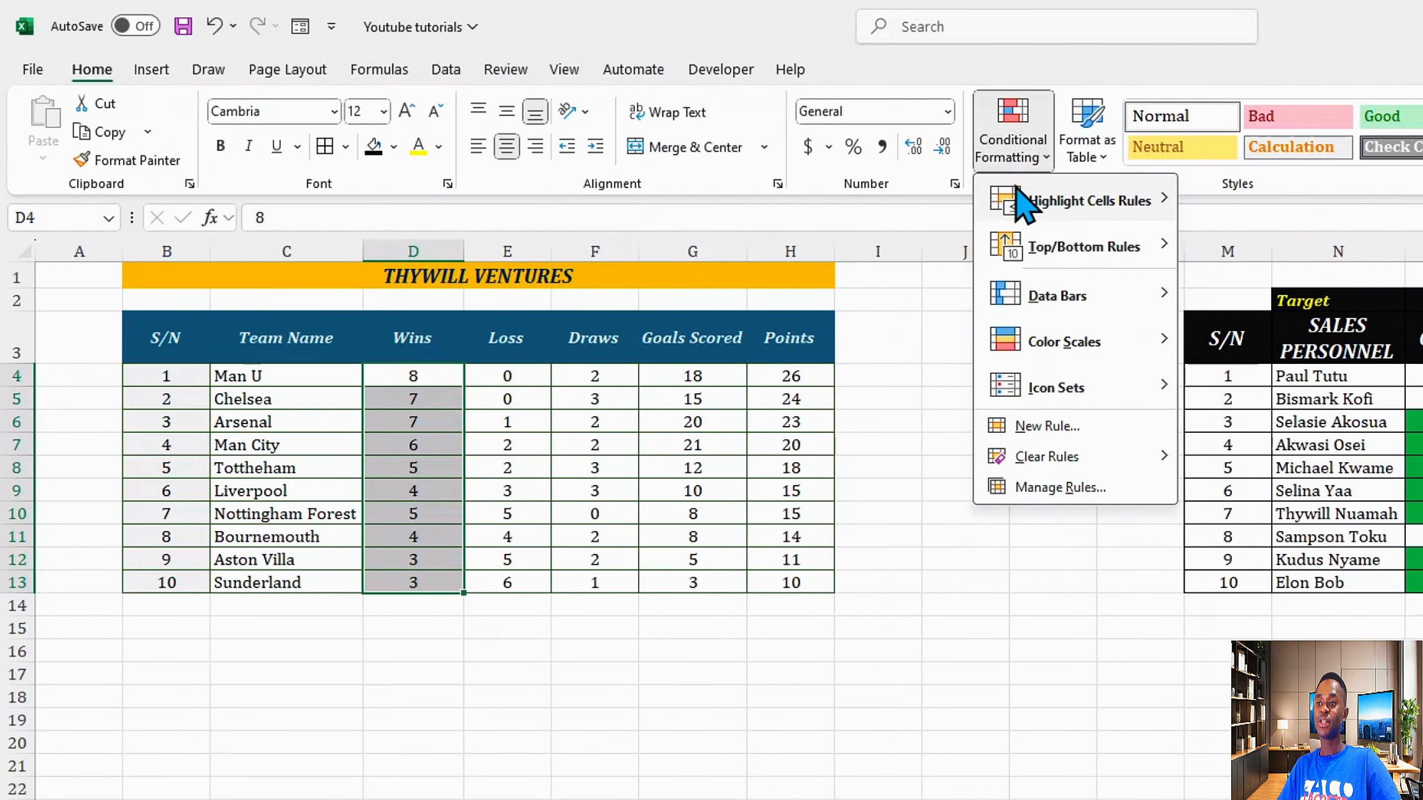
mouse_move(1019, 194)
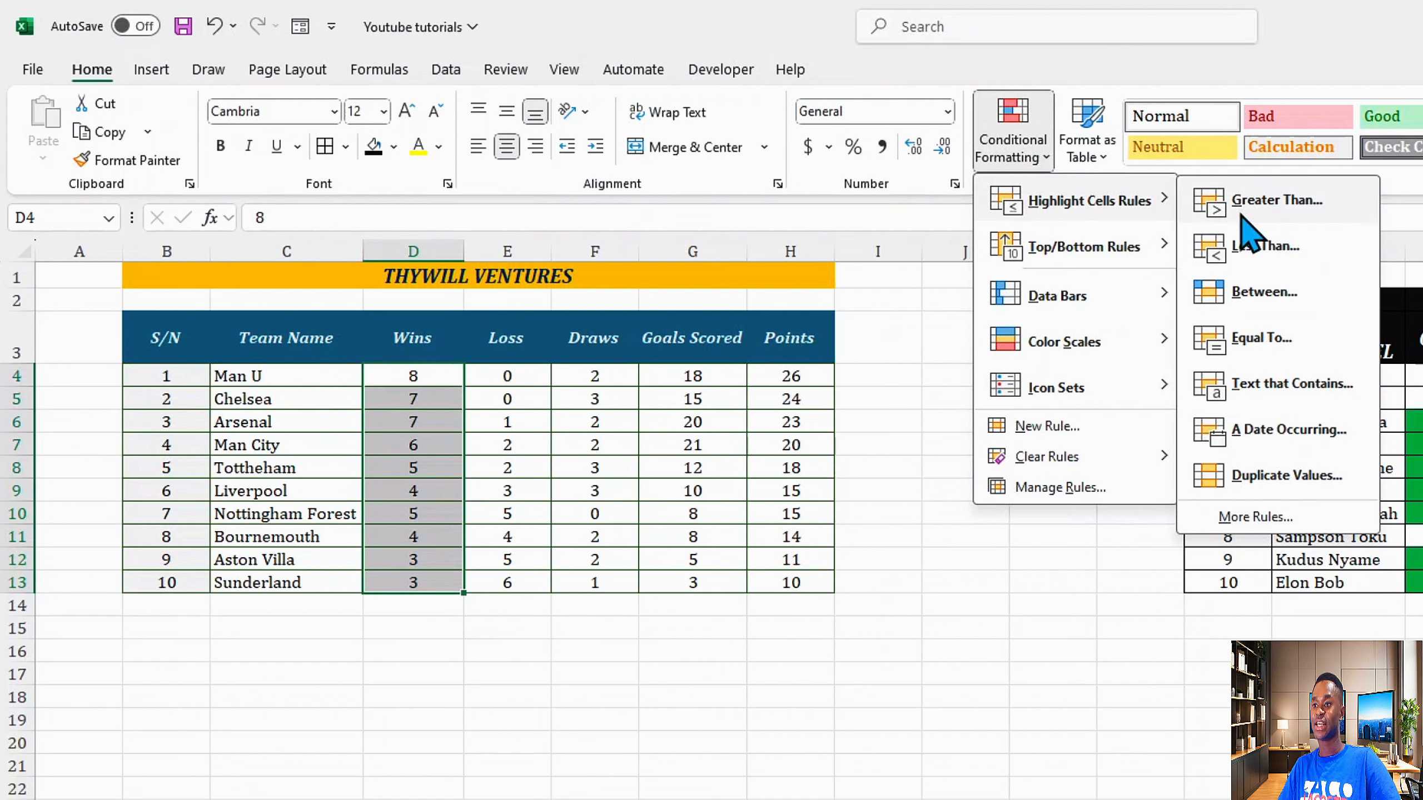
mouse_move(1092, 255)
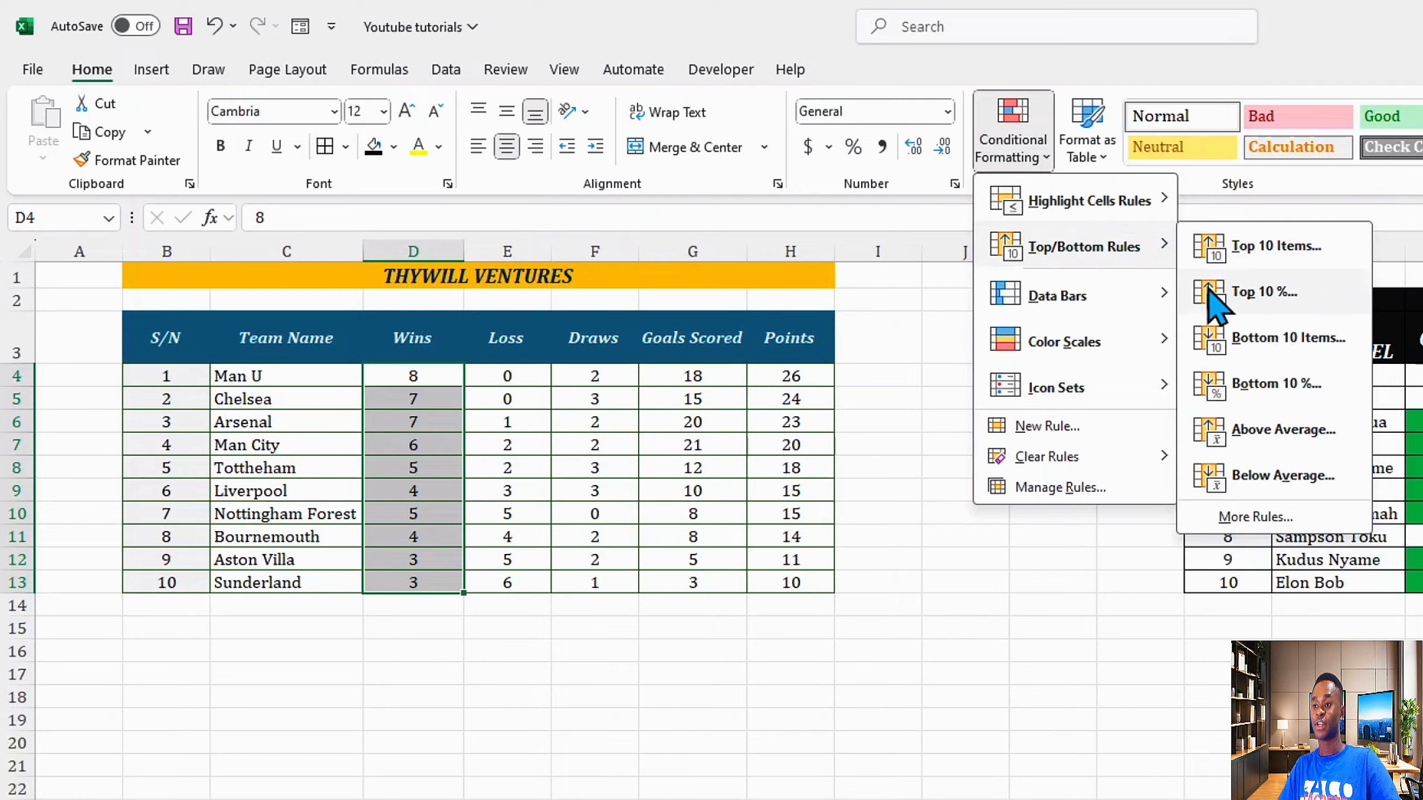
mouse_move(1159, 295)
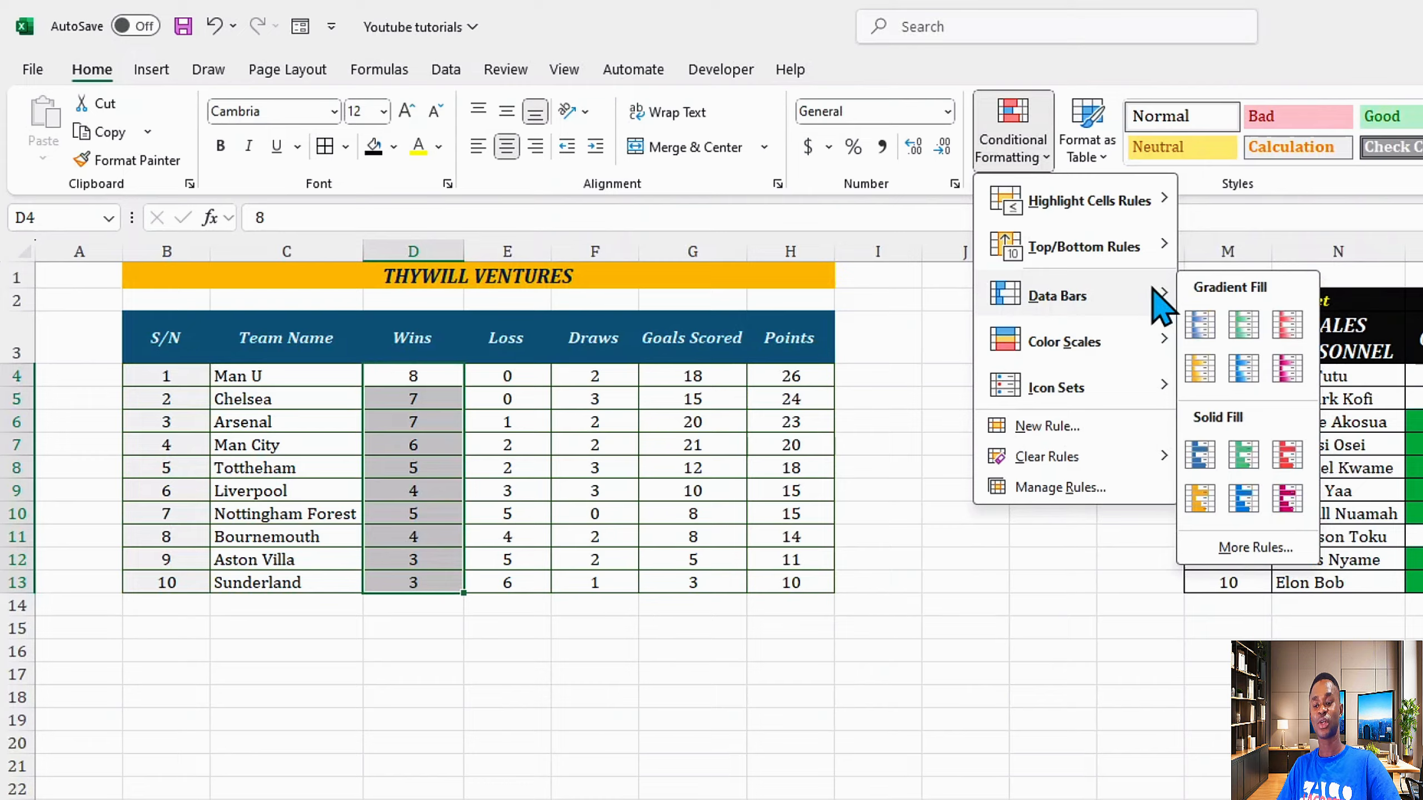
mouse_move(1155, 349)
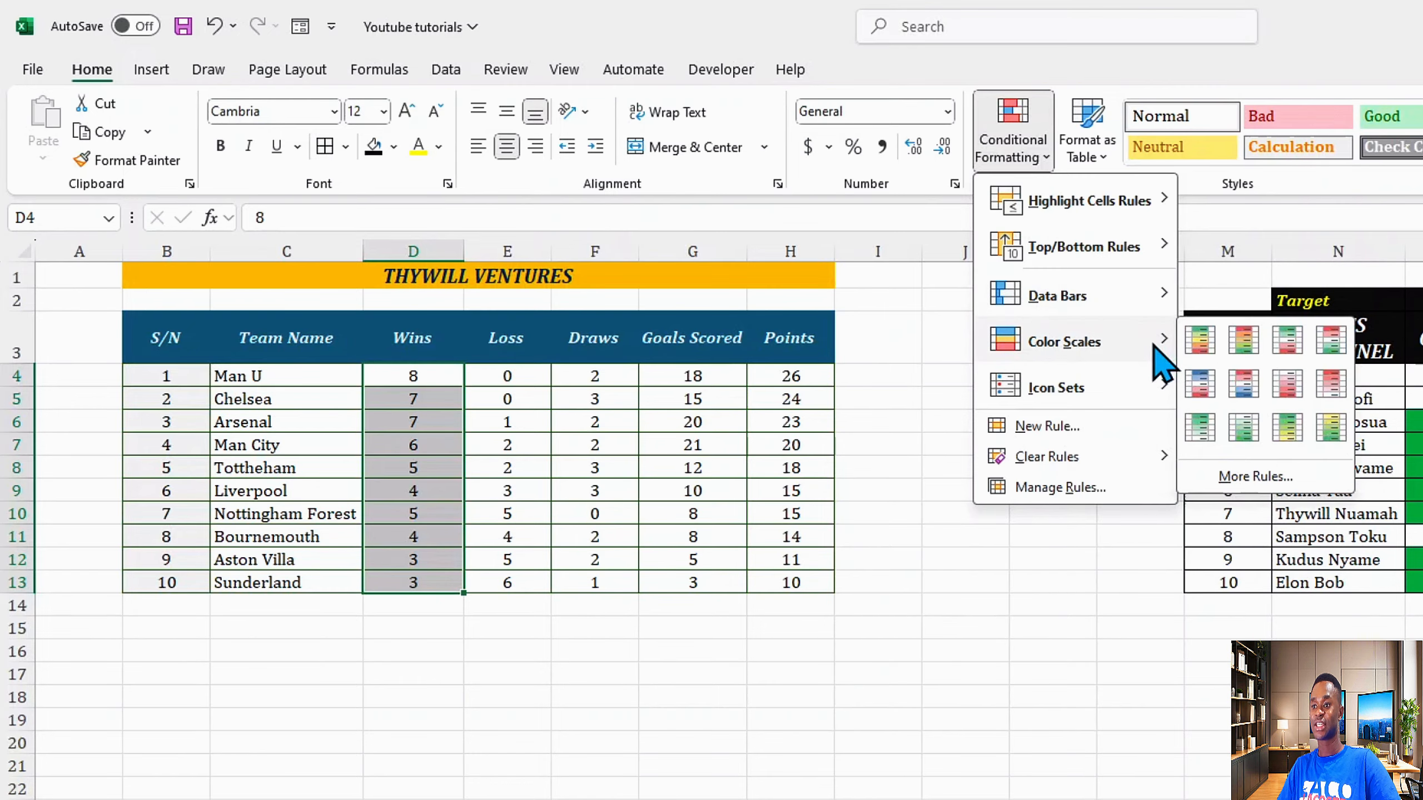
click(1047, 426)
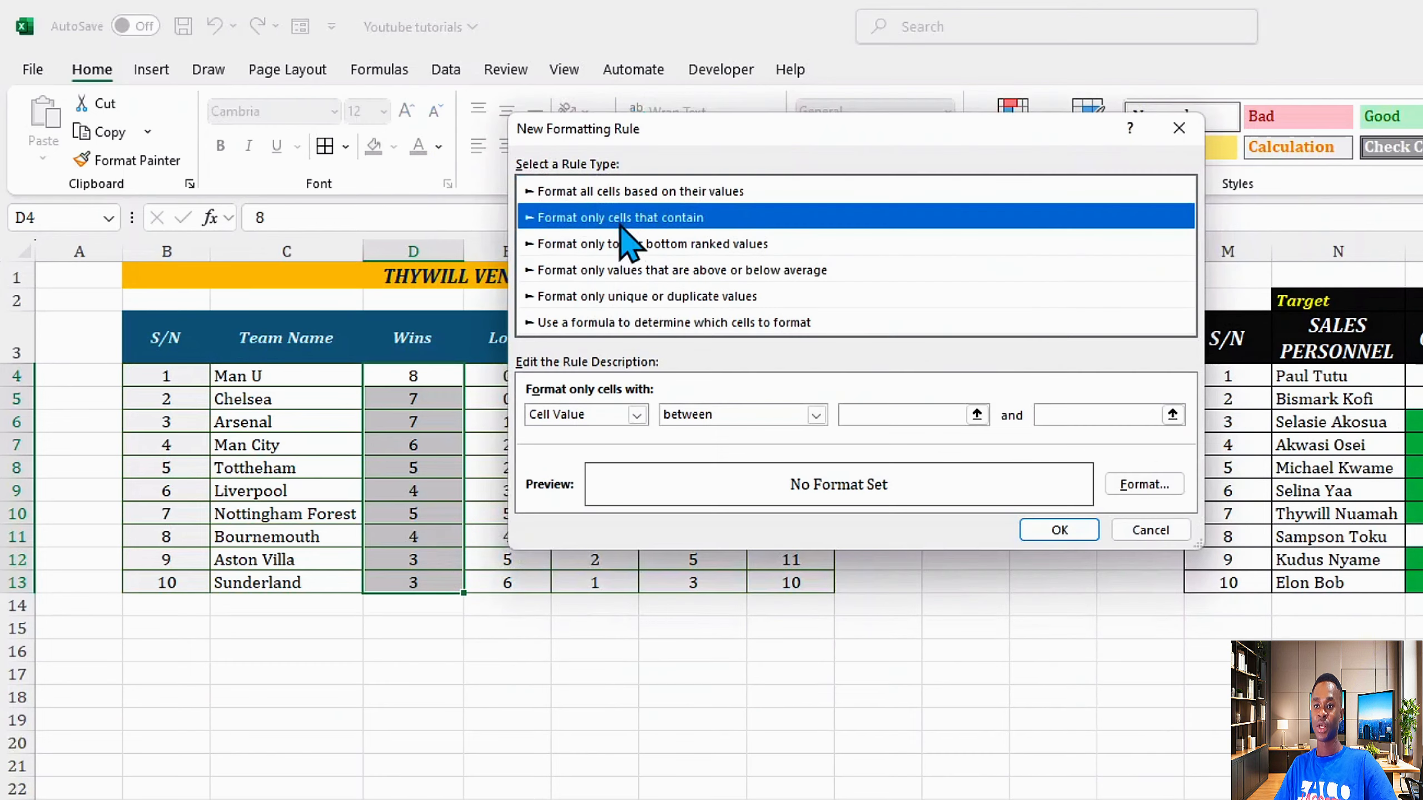
click(611, 196)
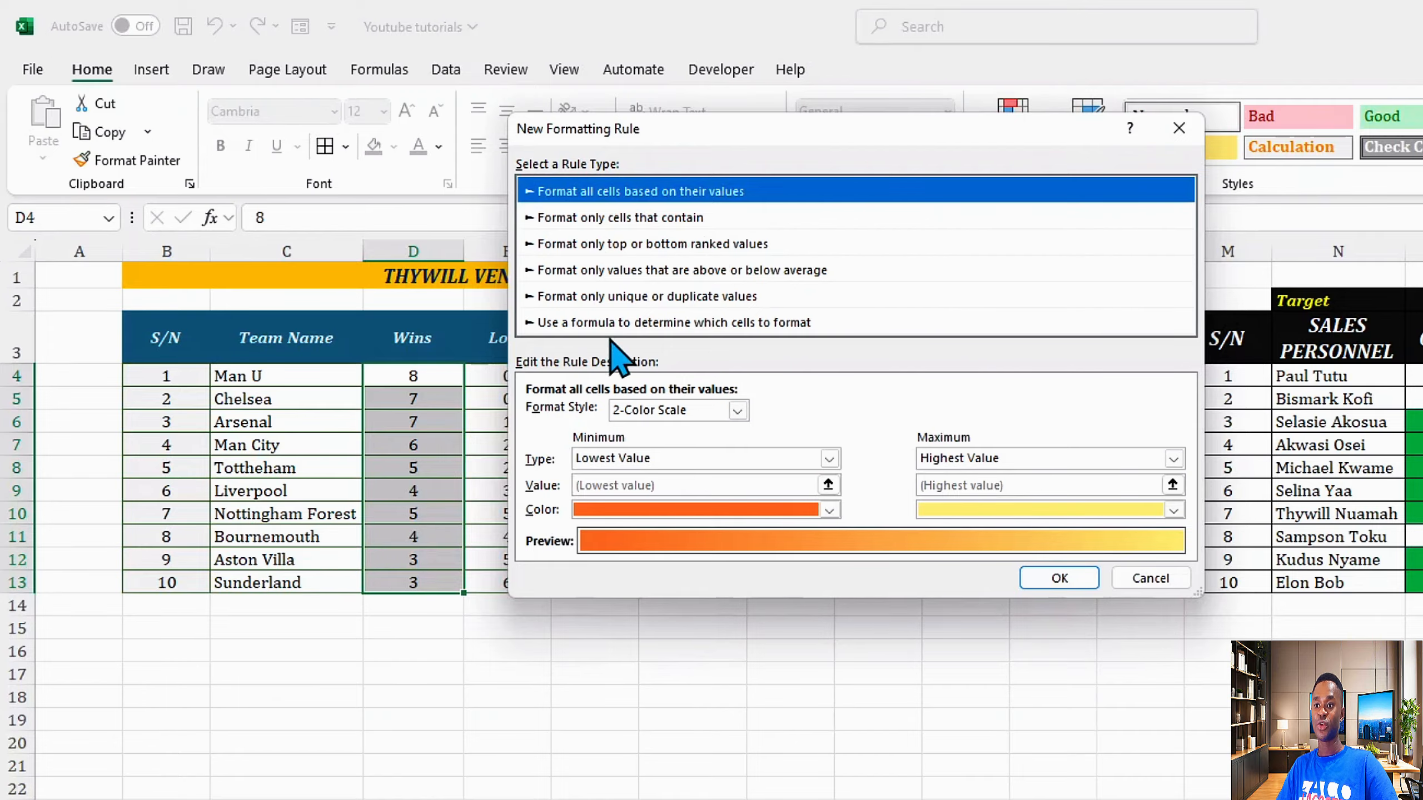
click(591, 329)
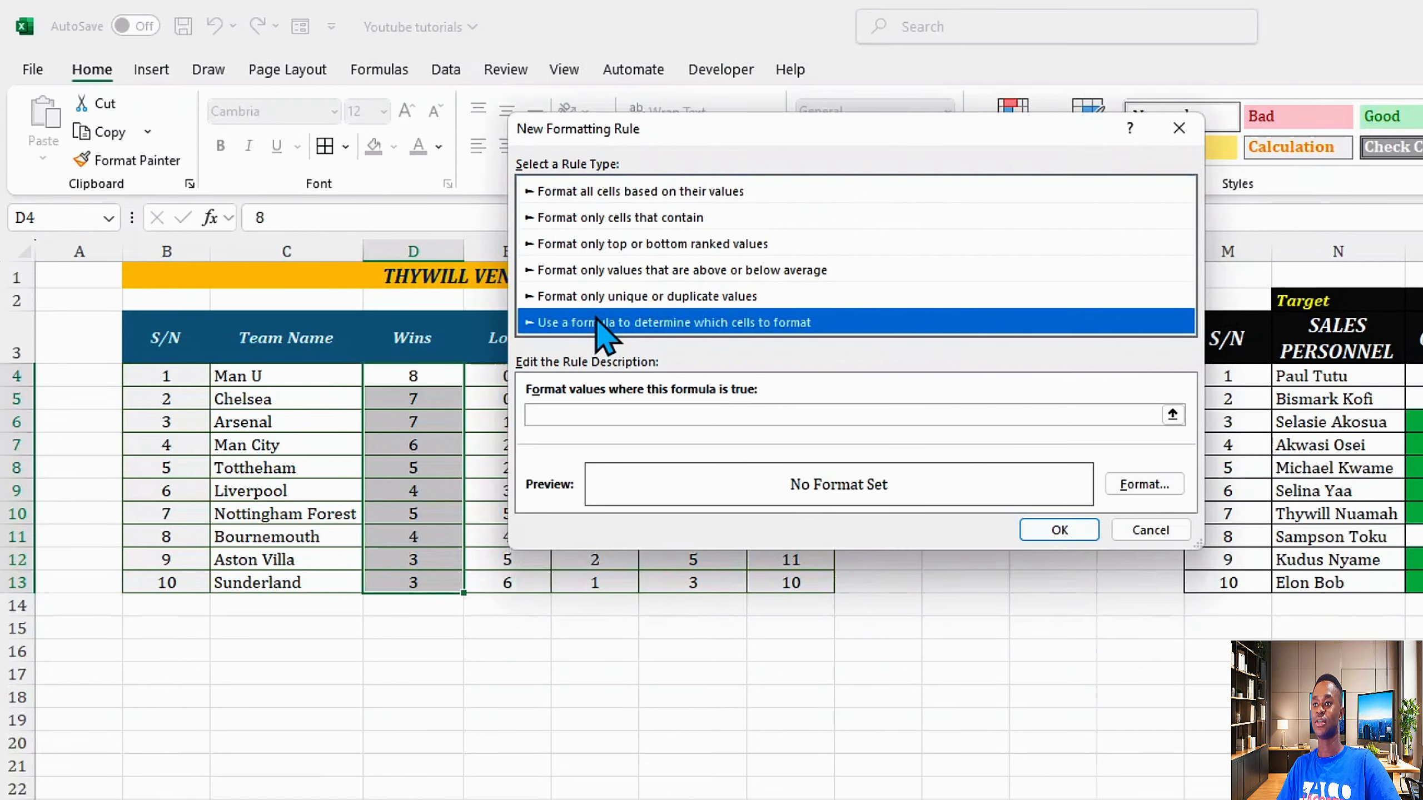
click(1179, 128)
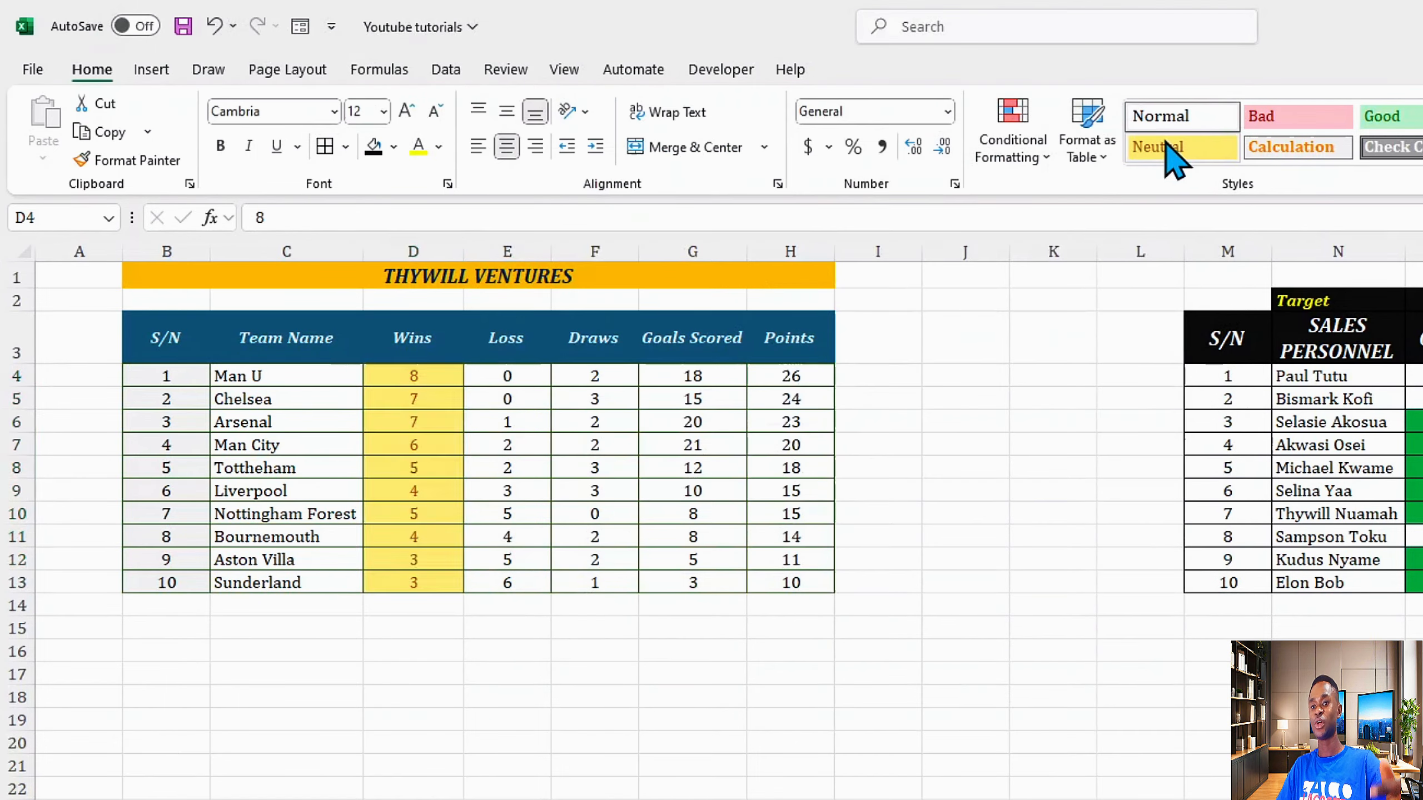
Step: Add a Less Than highlight rule to the Wins values for cells less than 4
click(1033, 160)
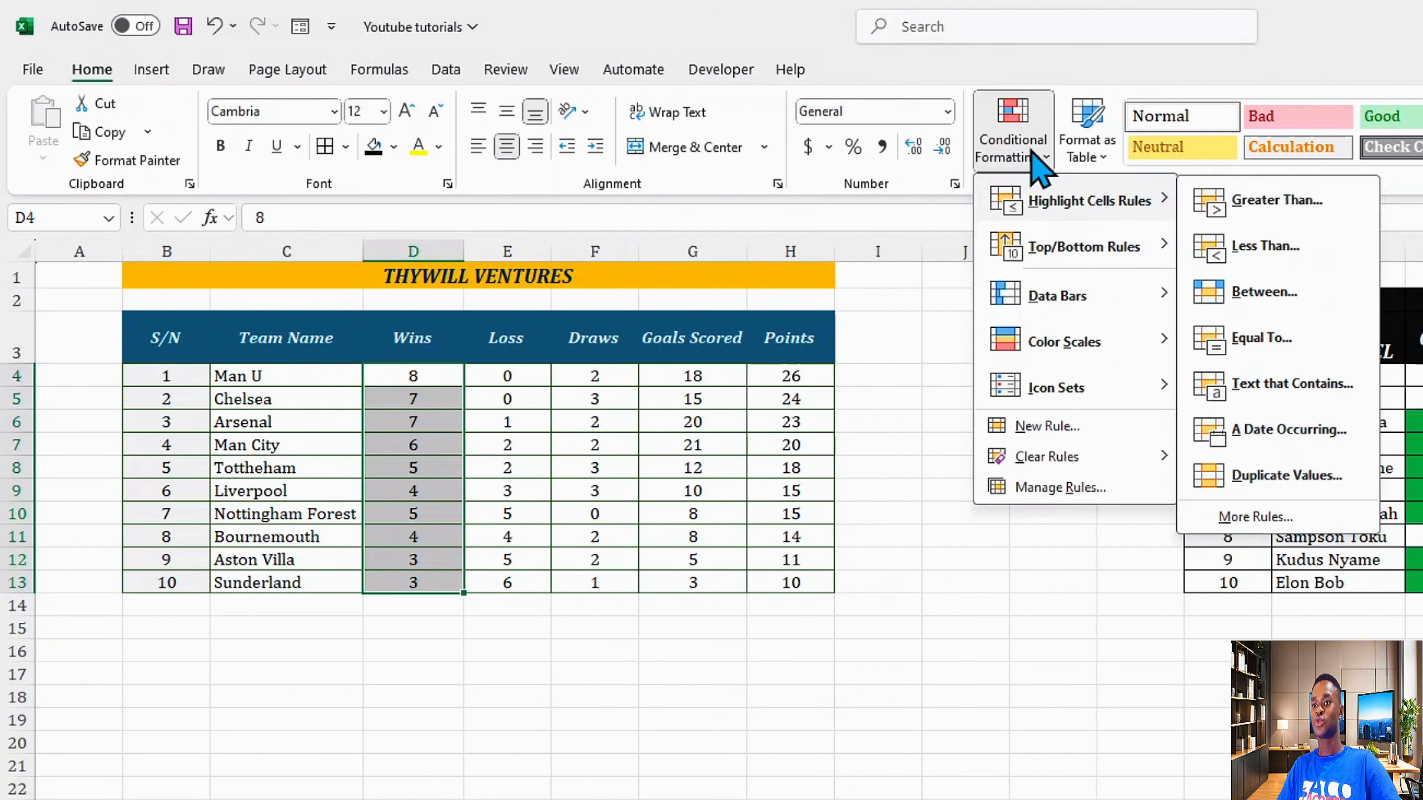
click(1034, 159)
click(1037, 163)
mouse_move(1060, 221)
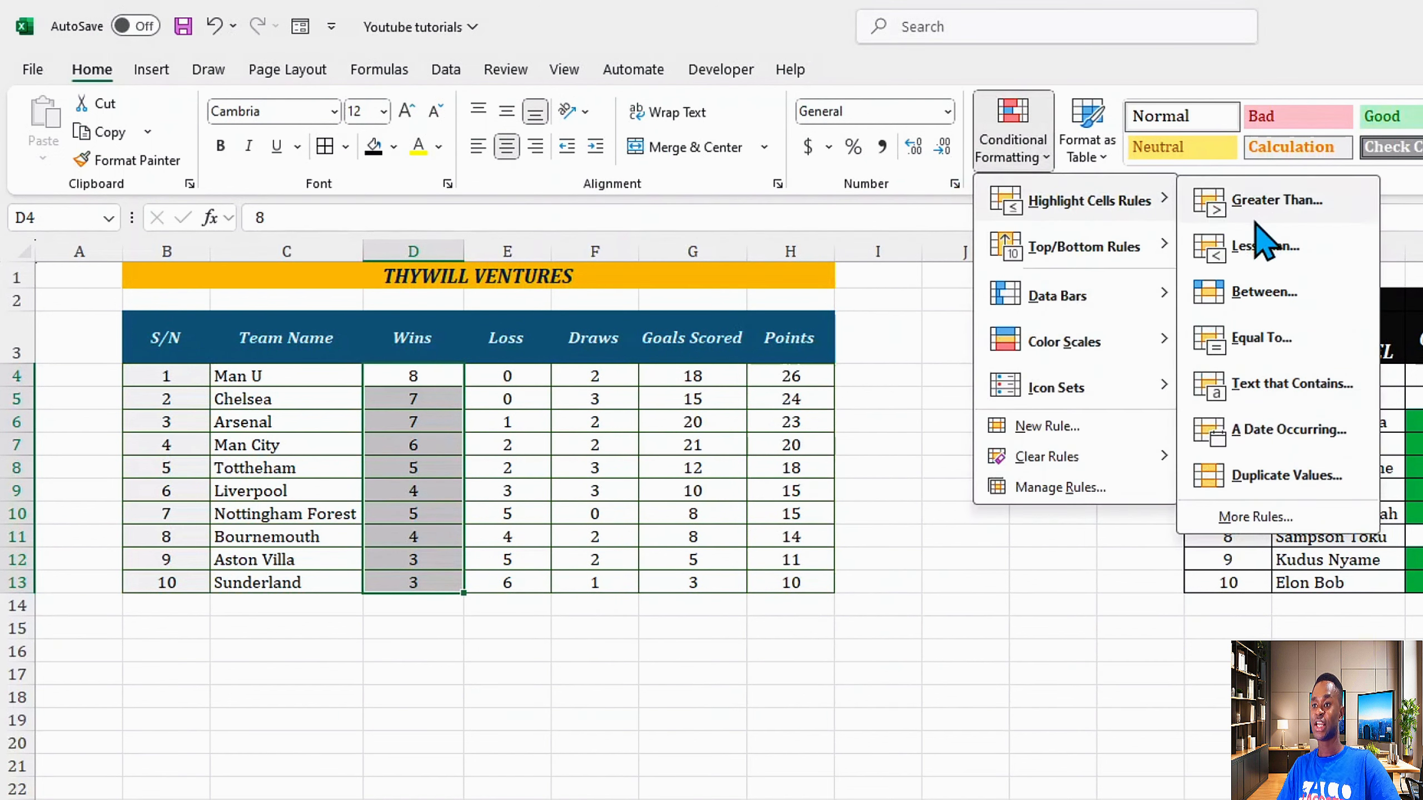
click(1258, 246)
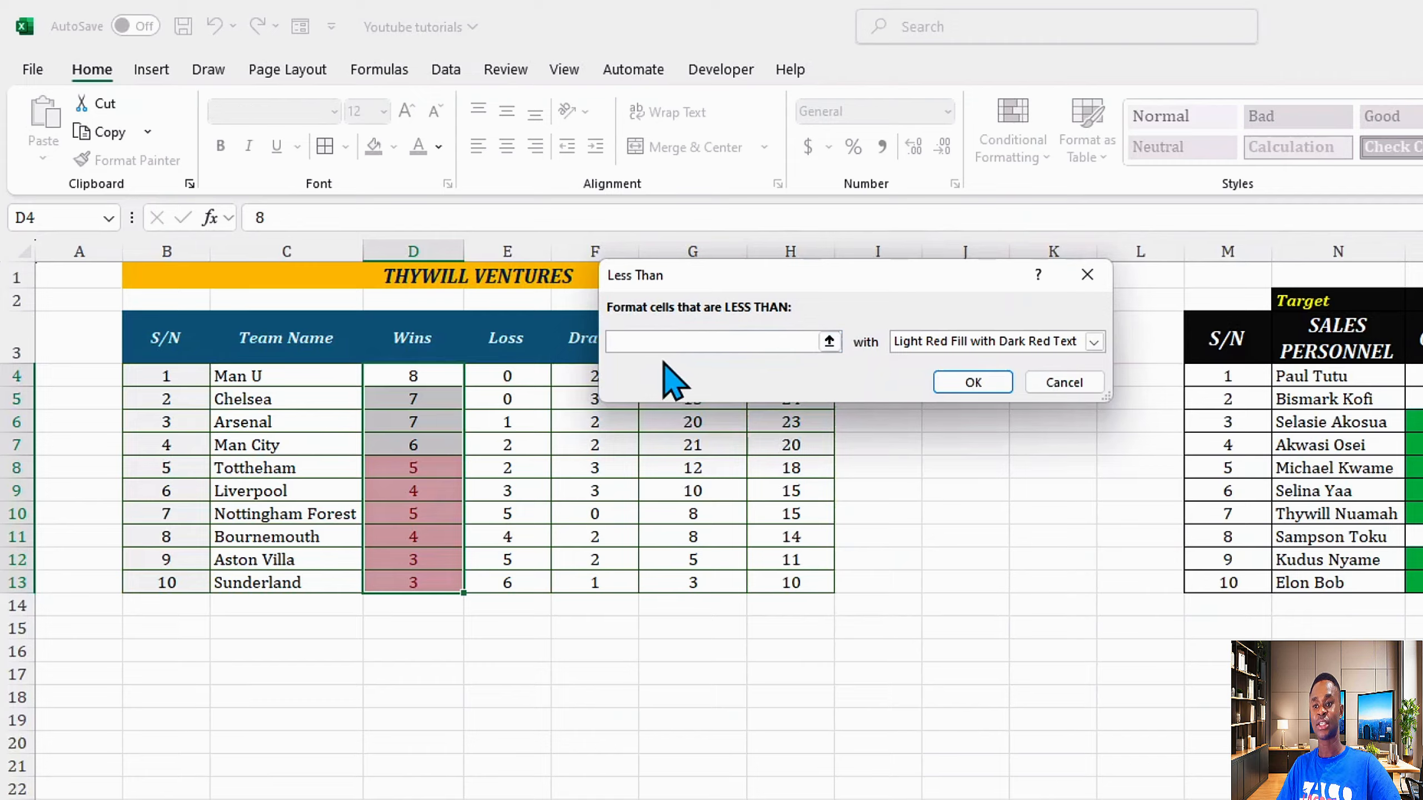
text(4)
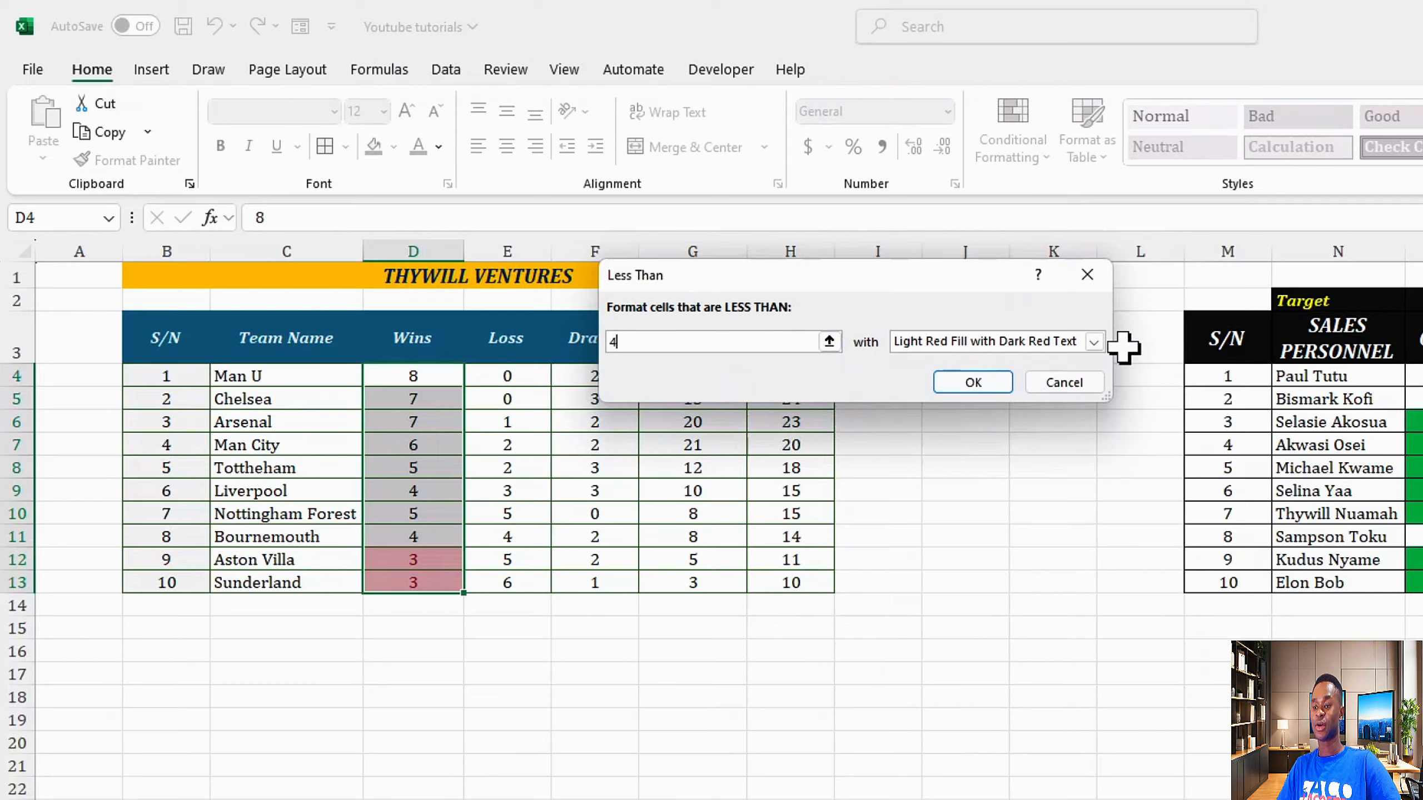
Step: Try the preset highlight formats for the Less Than rule
click(1094, 342)
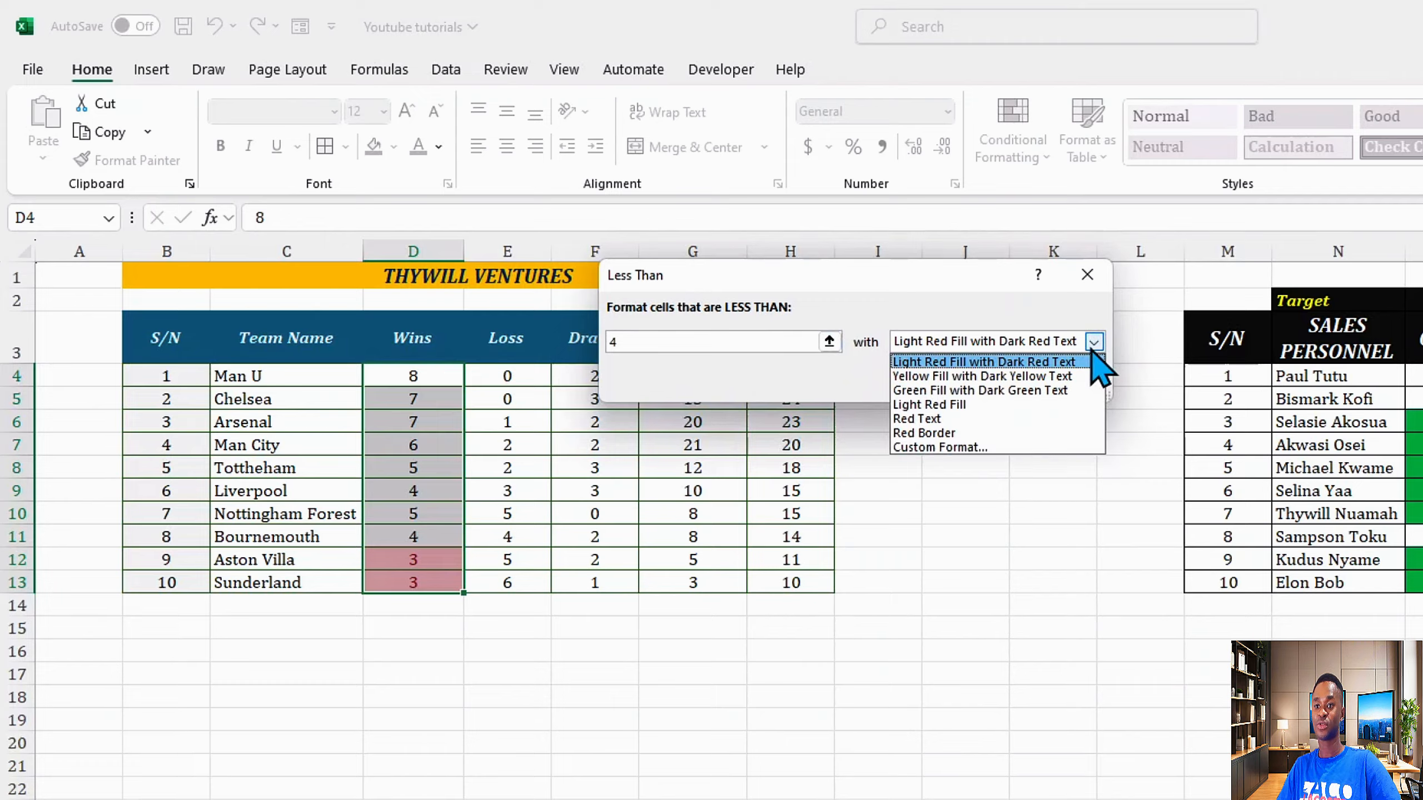
click(1092, 353)
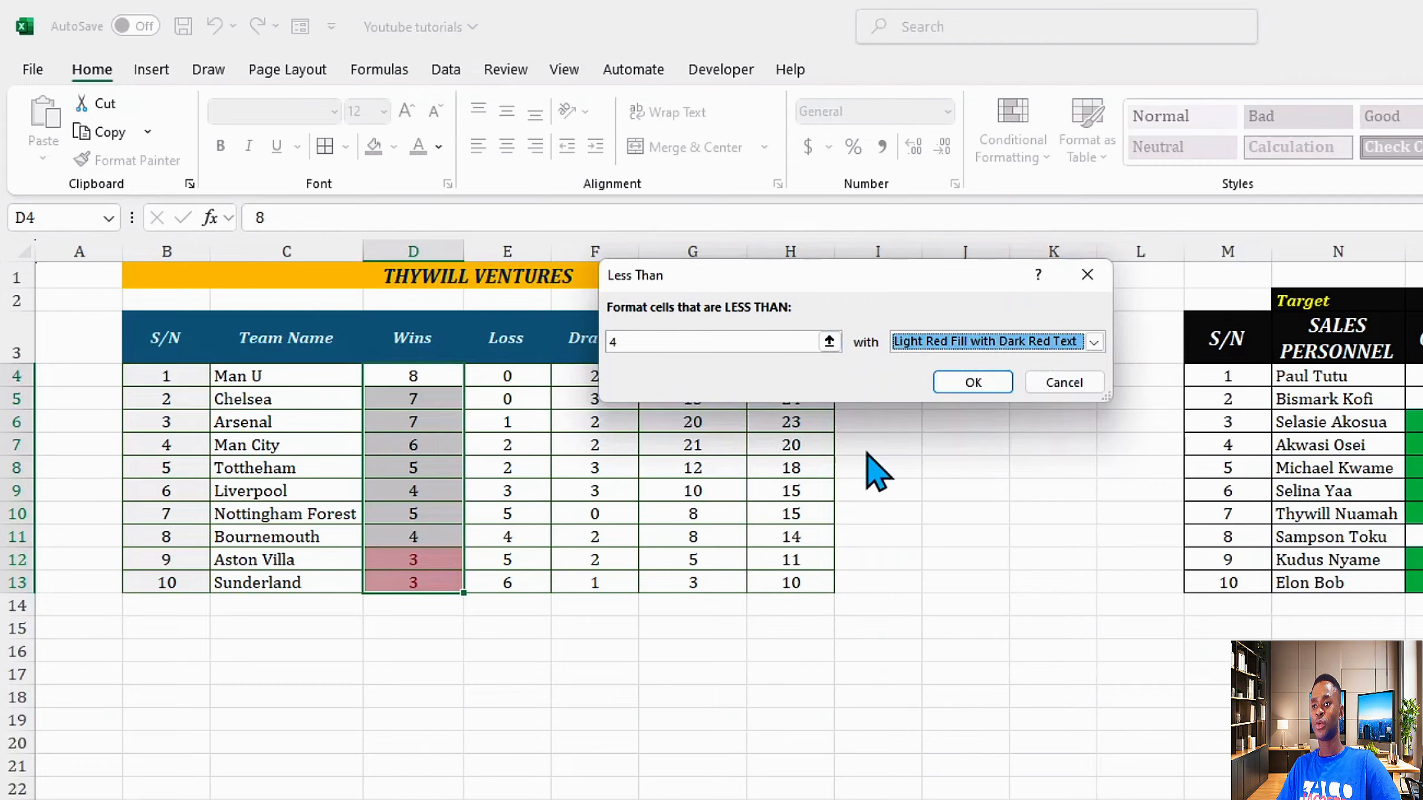
click(1094, 342)
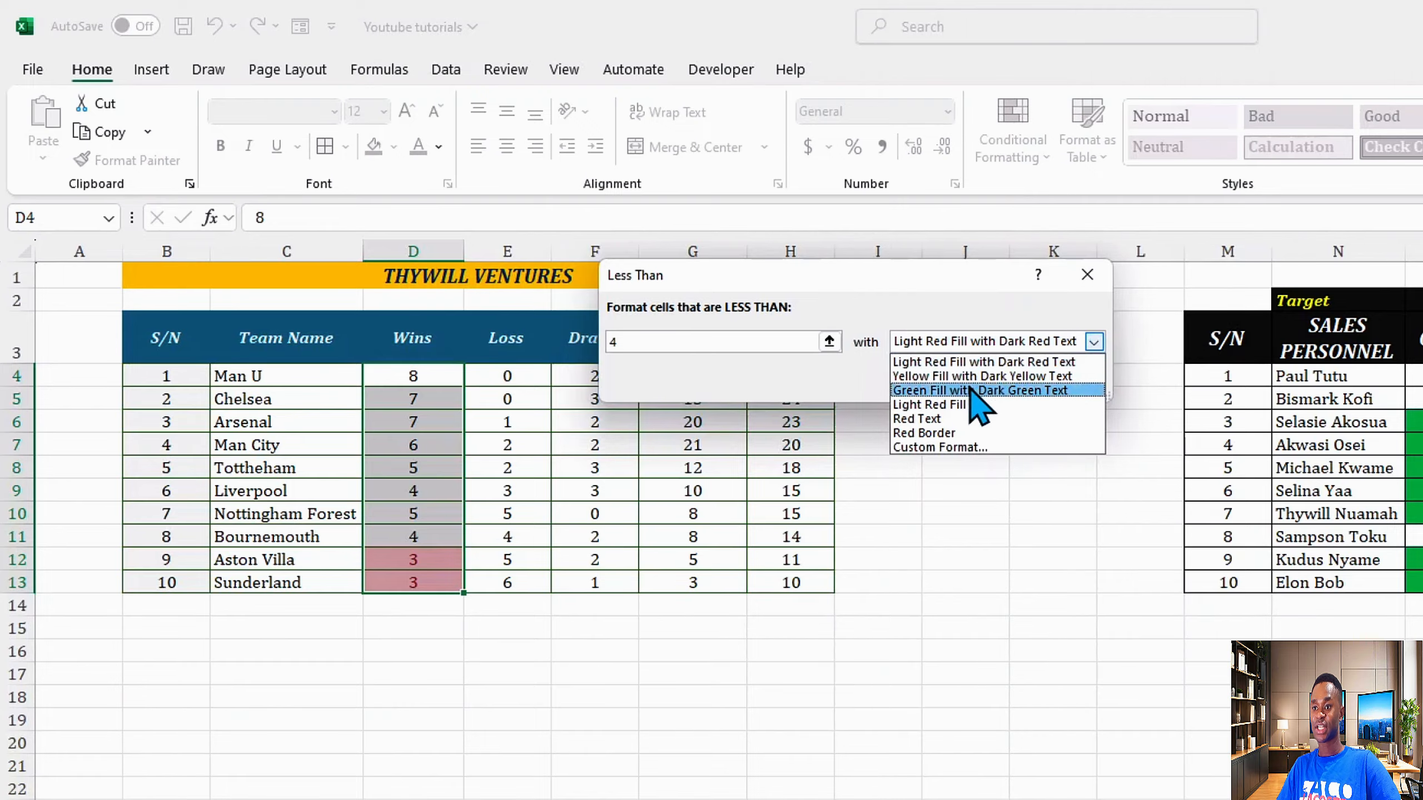
click(980, 376)
click(1091, 349)
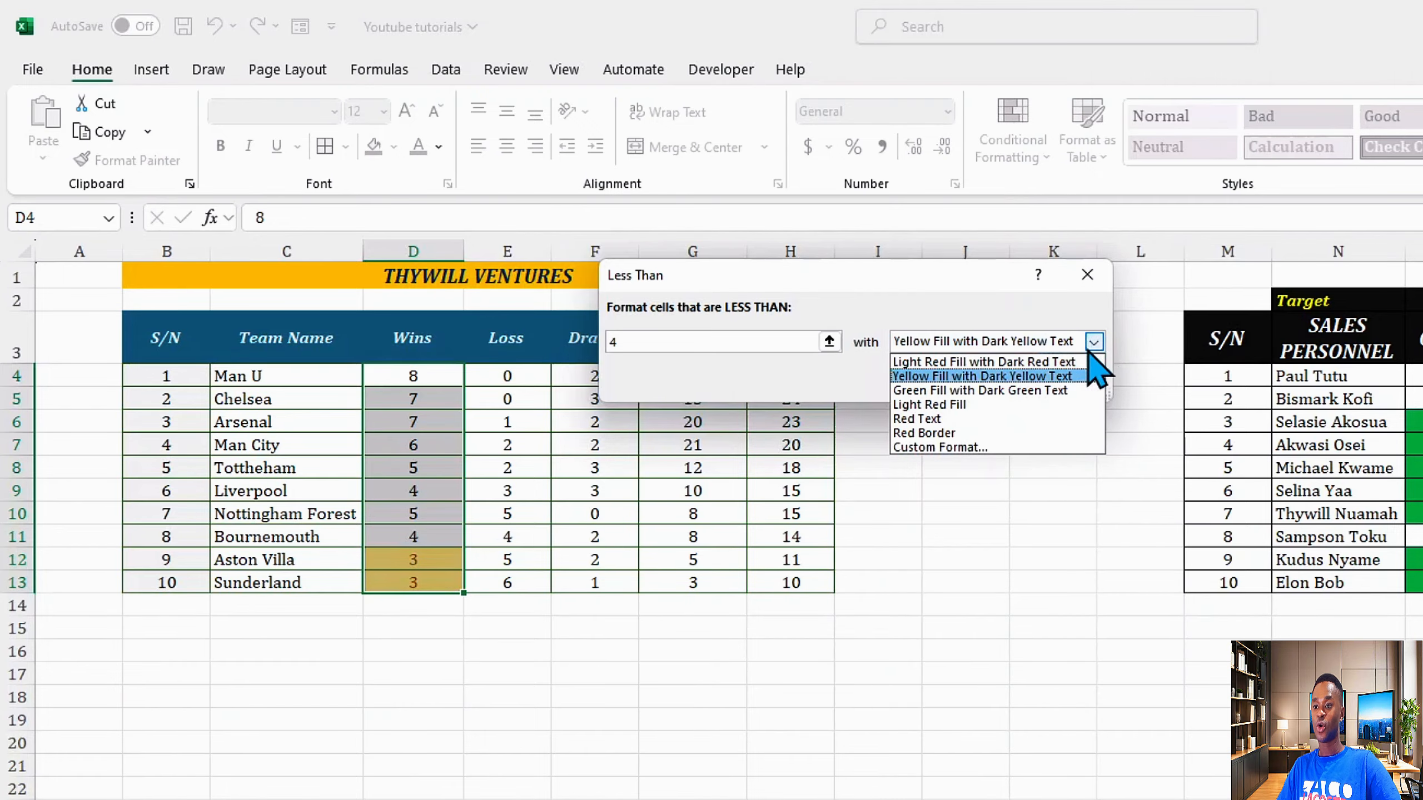
Step: Choose a custom format for the rule with a red background fill
click(969, 447)
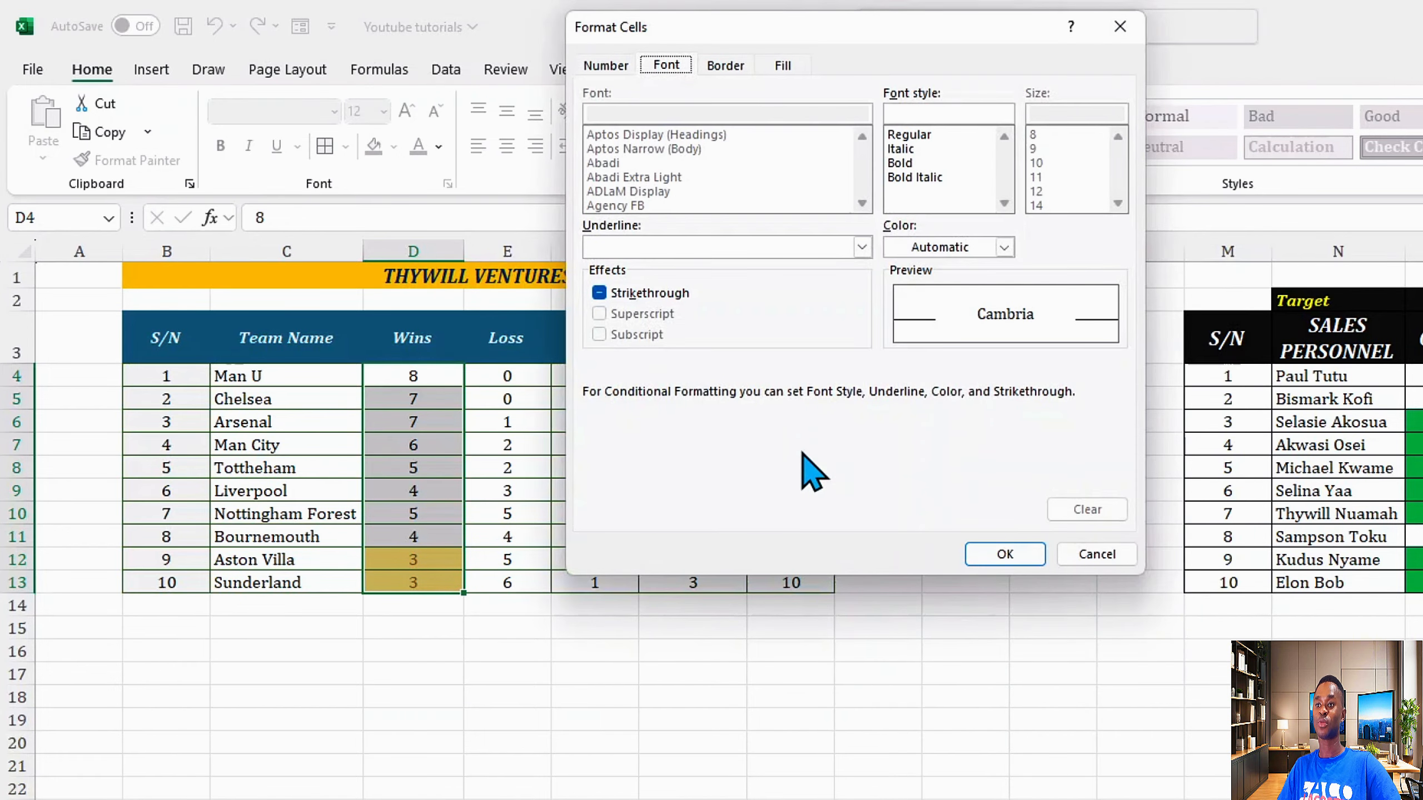
click(783, 65)
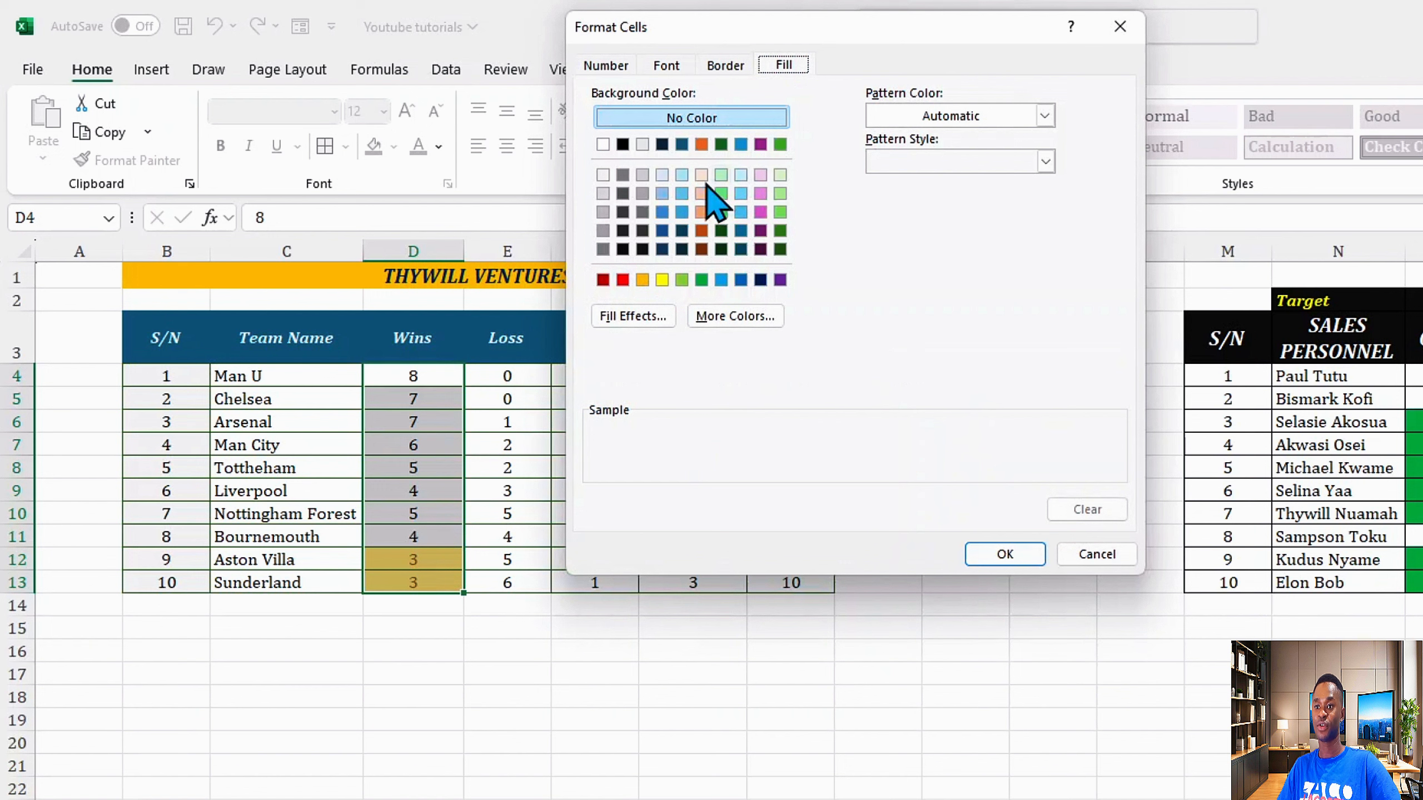
click(624, 279)
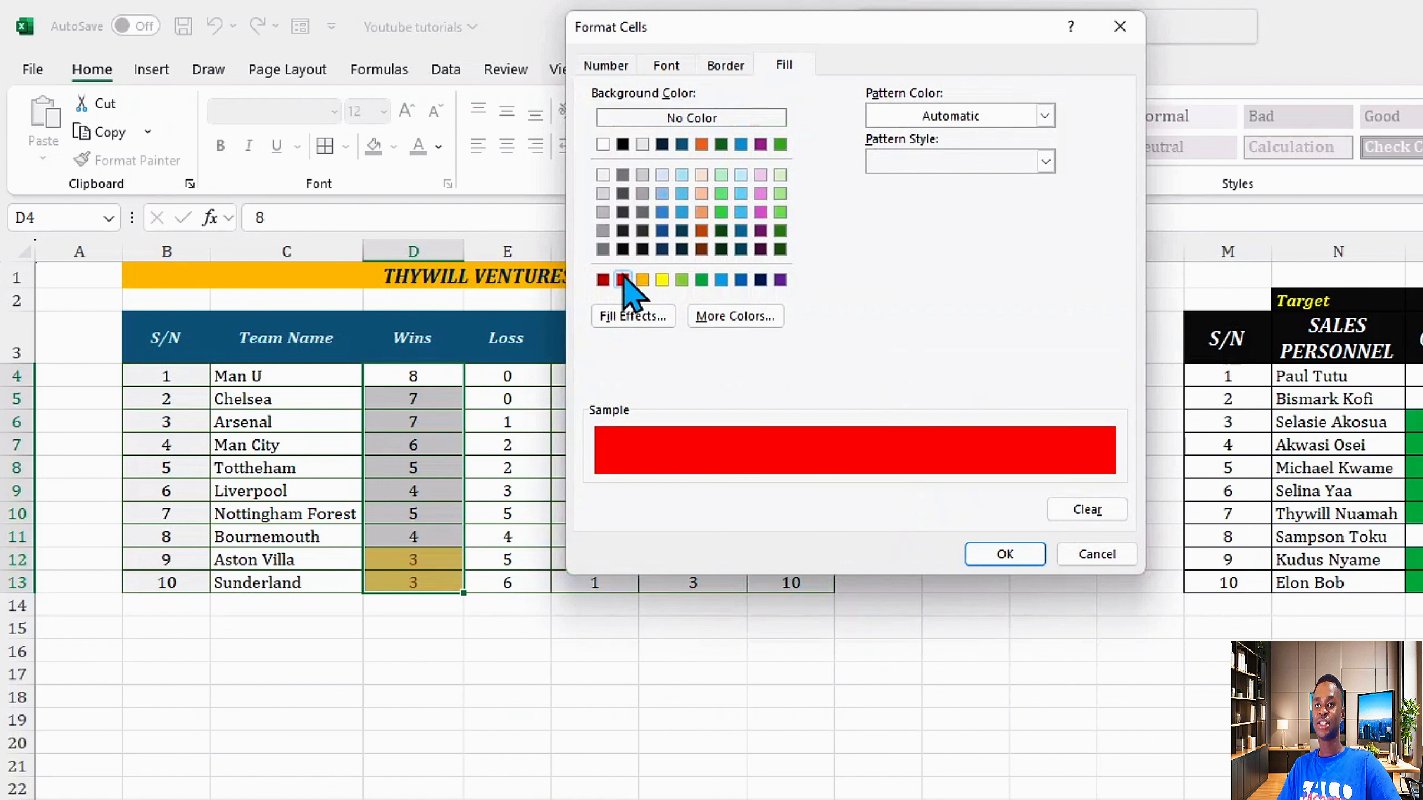
Step: Set the custom format's font color to white and confirm the rule
click(672, 65)
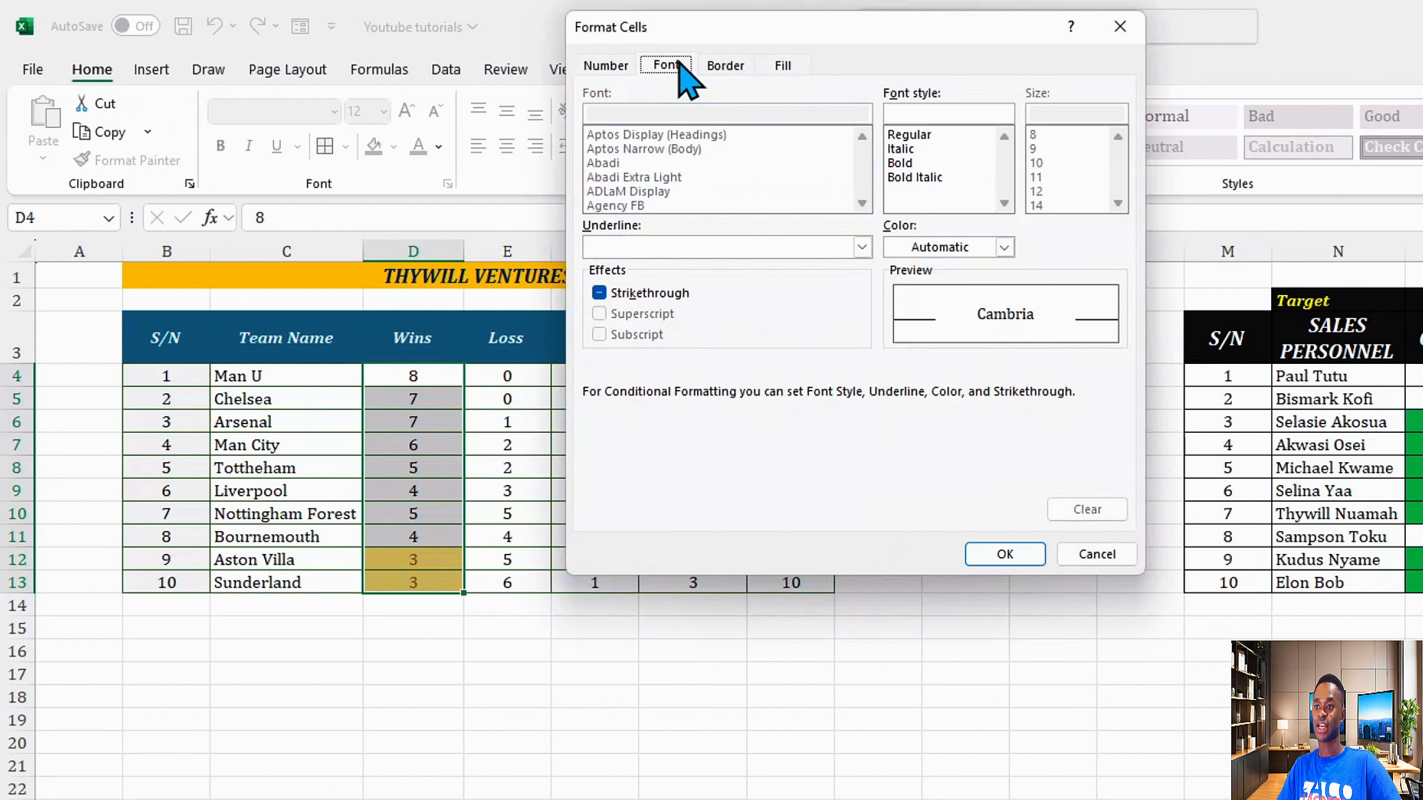
click(1004, 248)
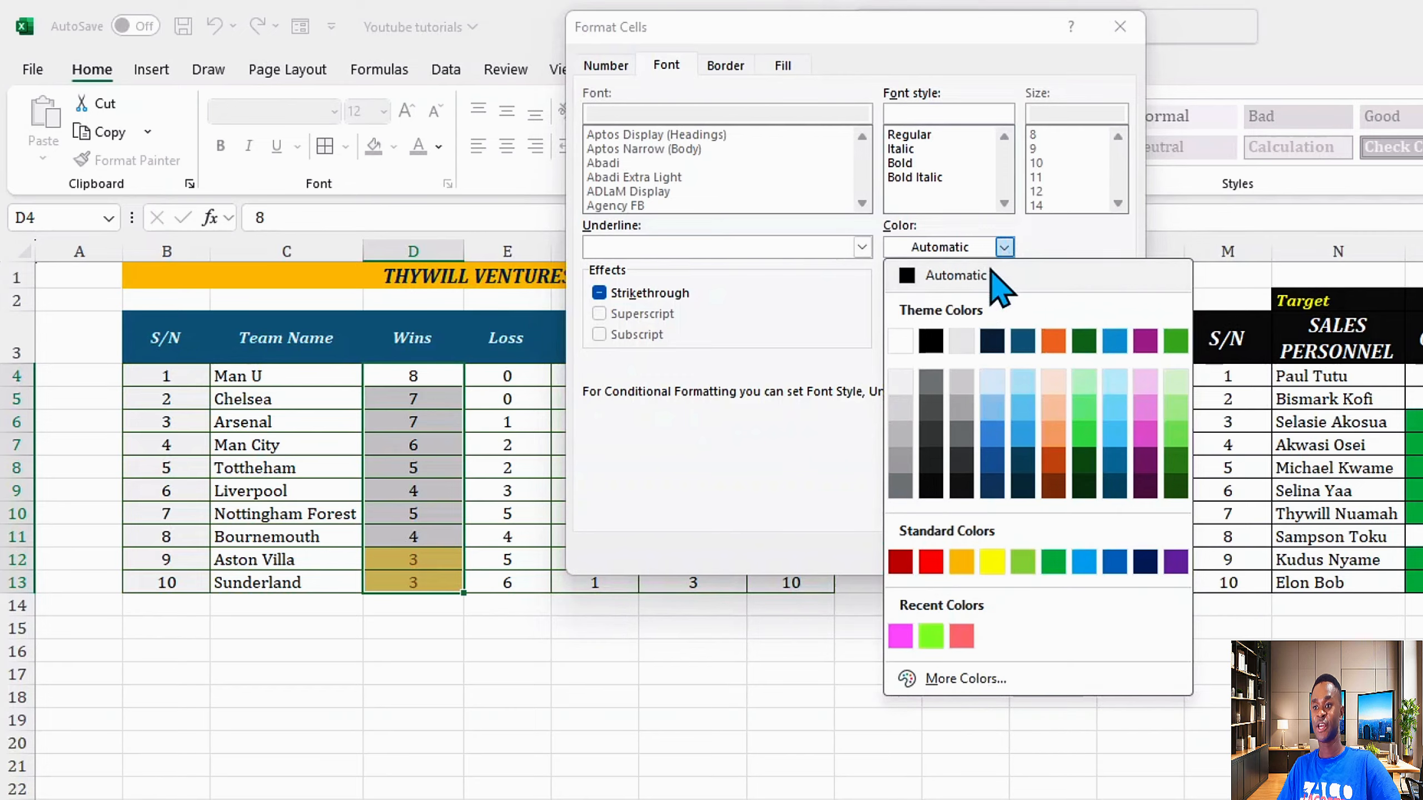
click(899, 340)
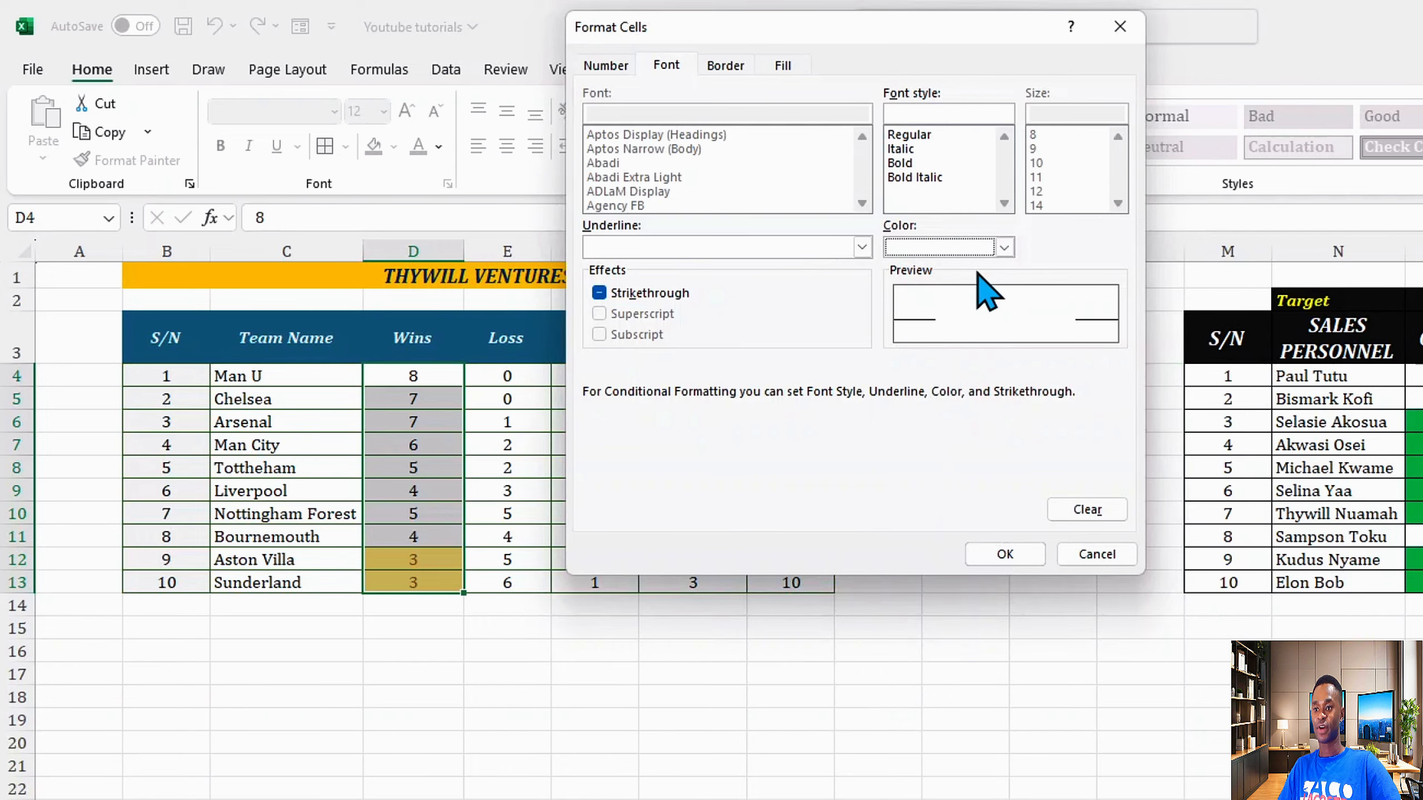
click(1004, 553)
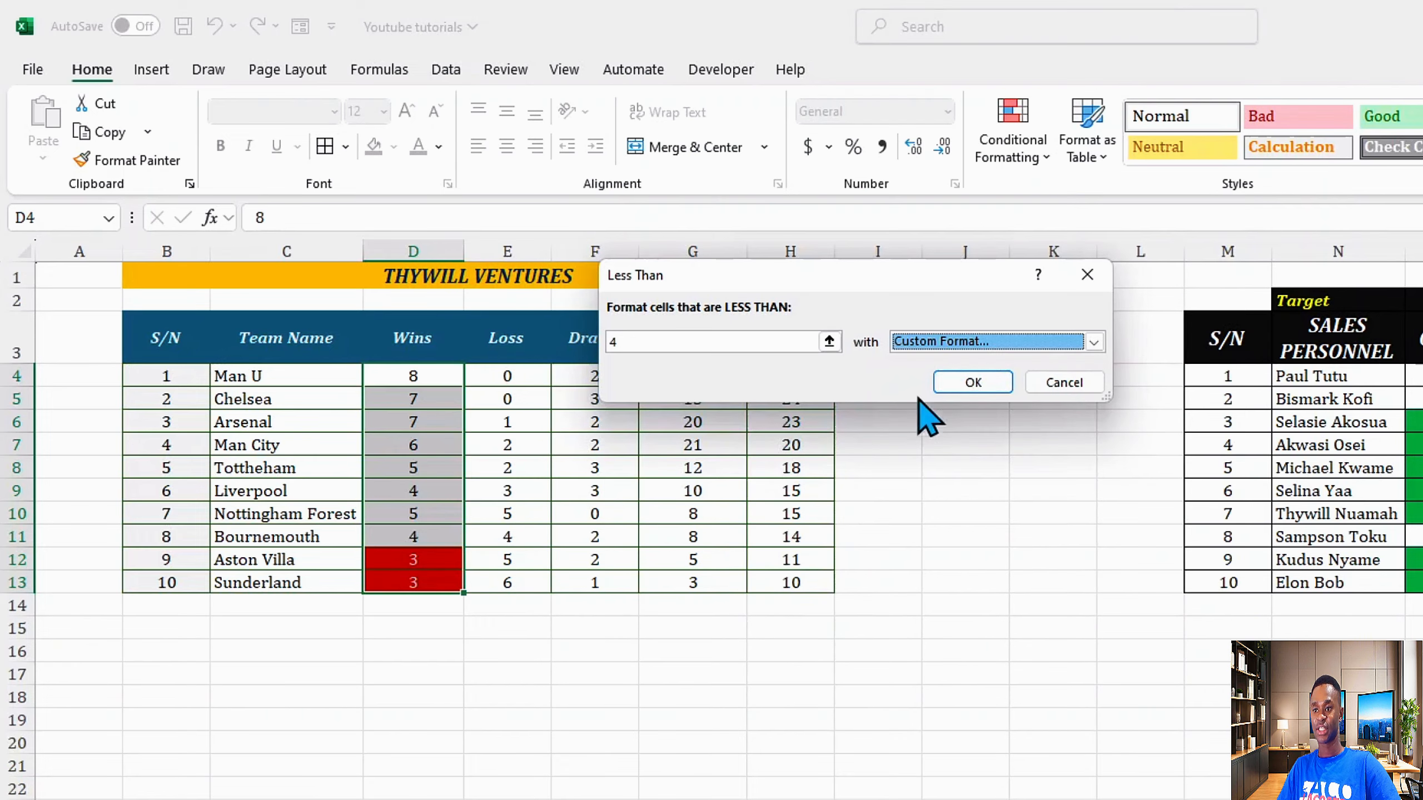
click(969, 385)
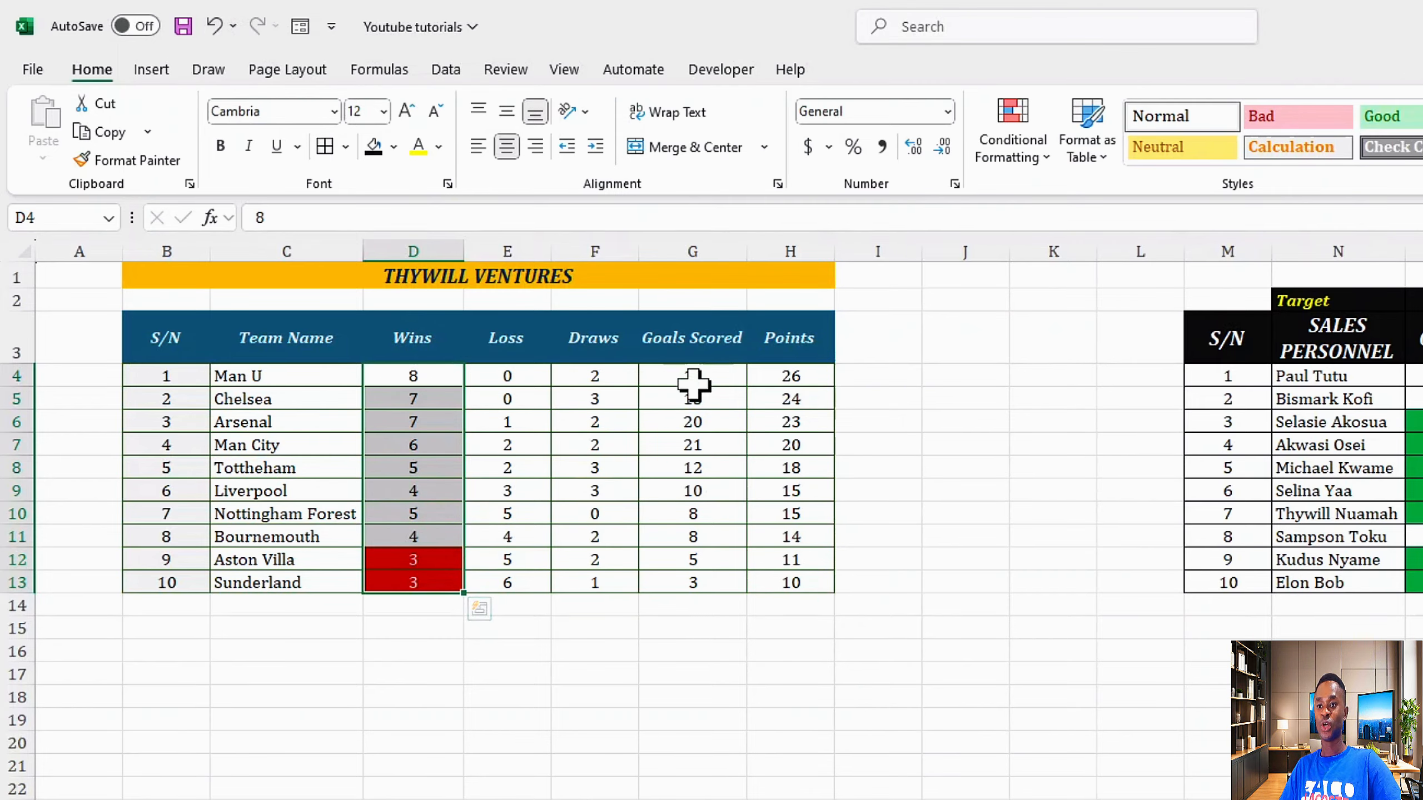
Step: Apply the colored three-arrow icon set to the Goals Scored values G4:G13
drag(693, 384, 698, 581)
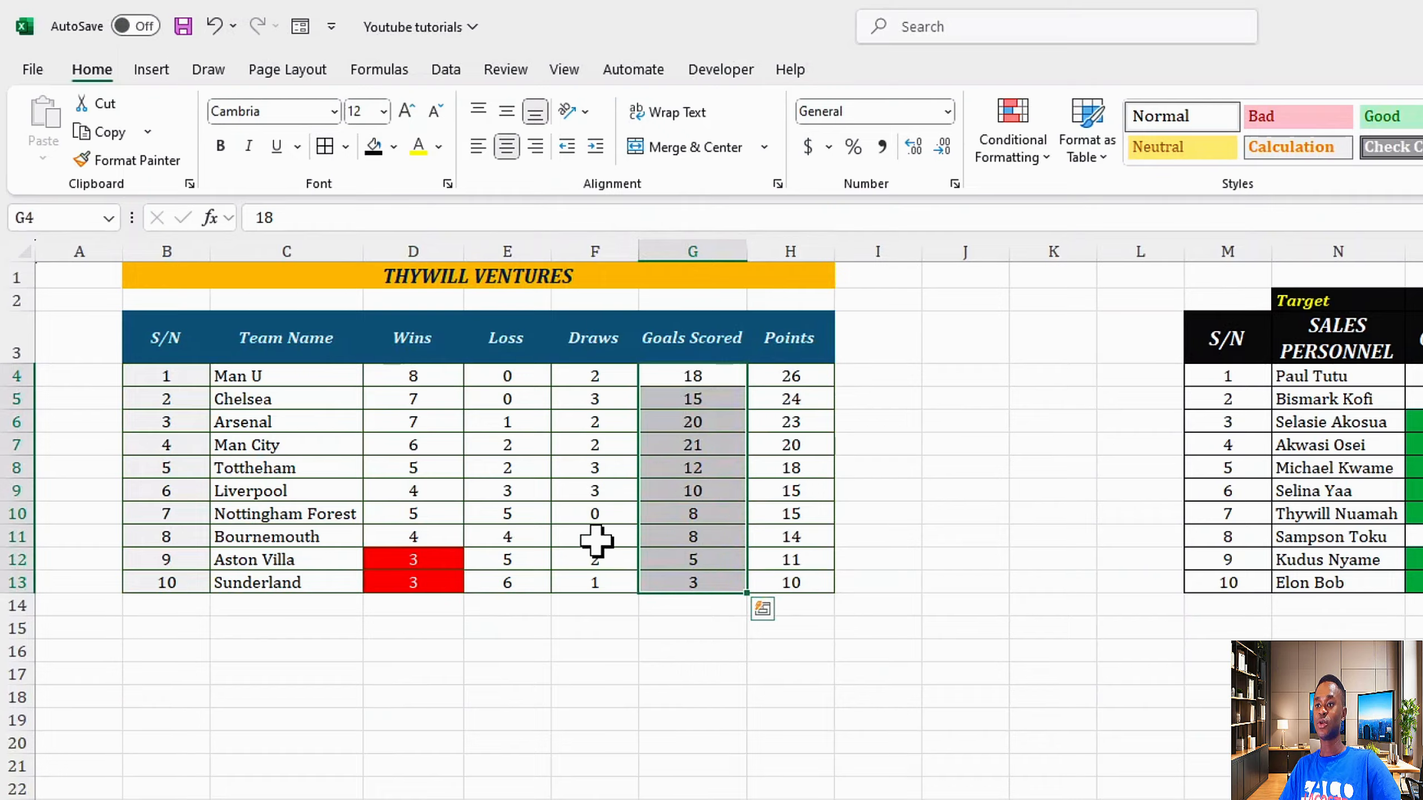
click(1042, 158)
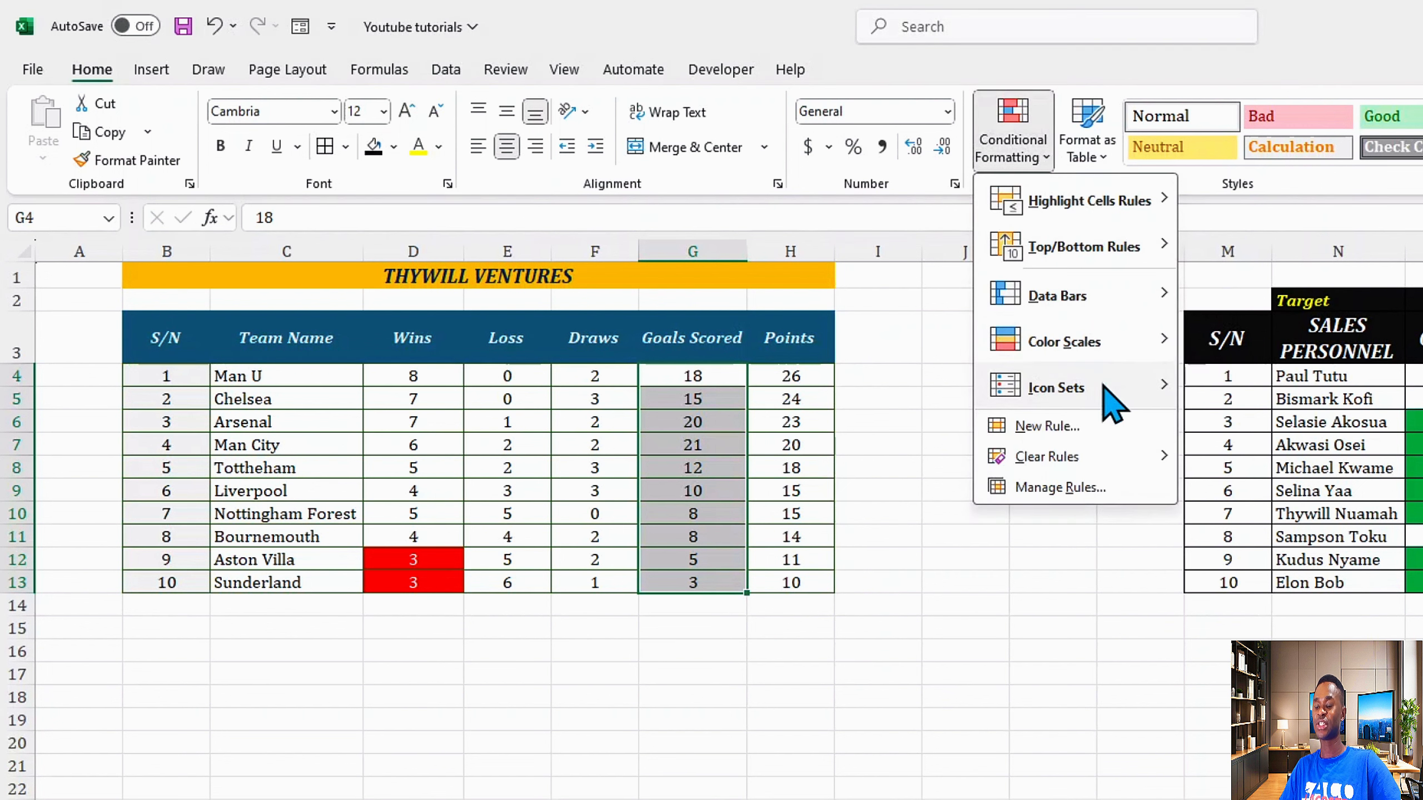
mouse_move(1112, 399)
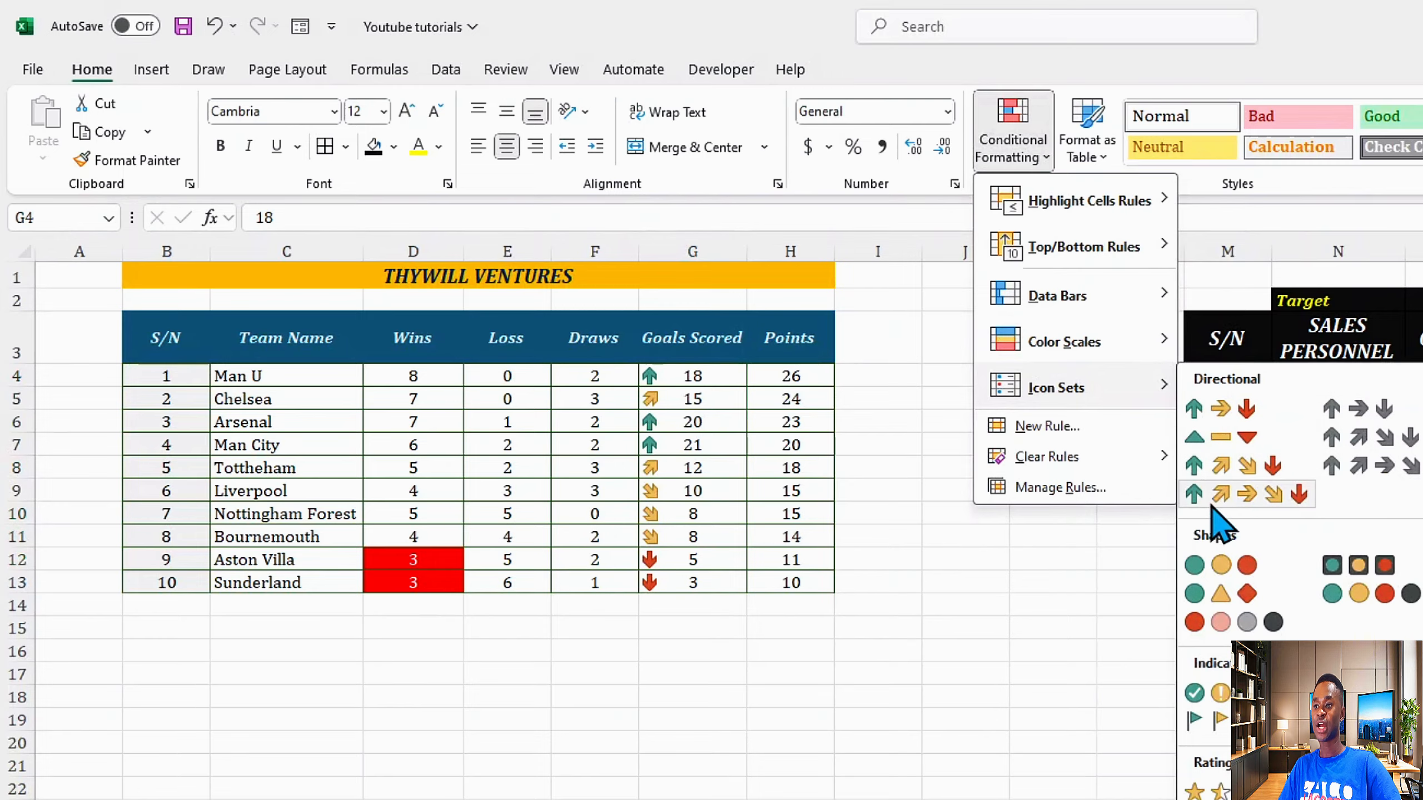
click(1203, 419)
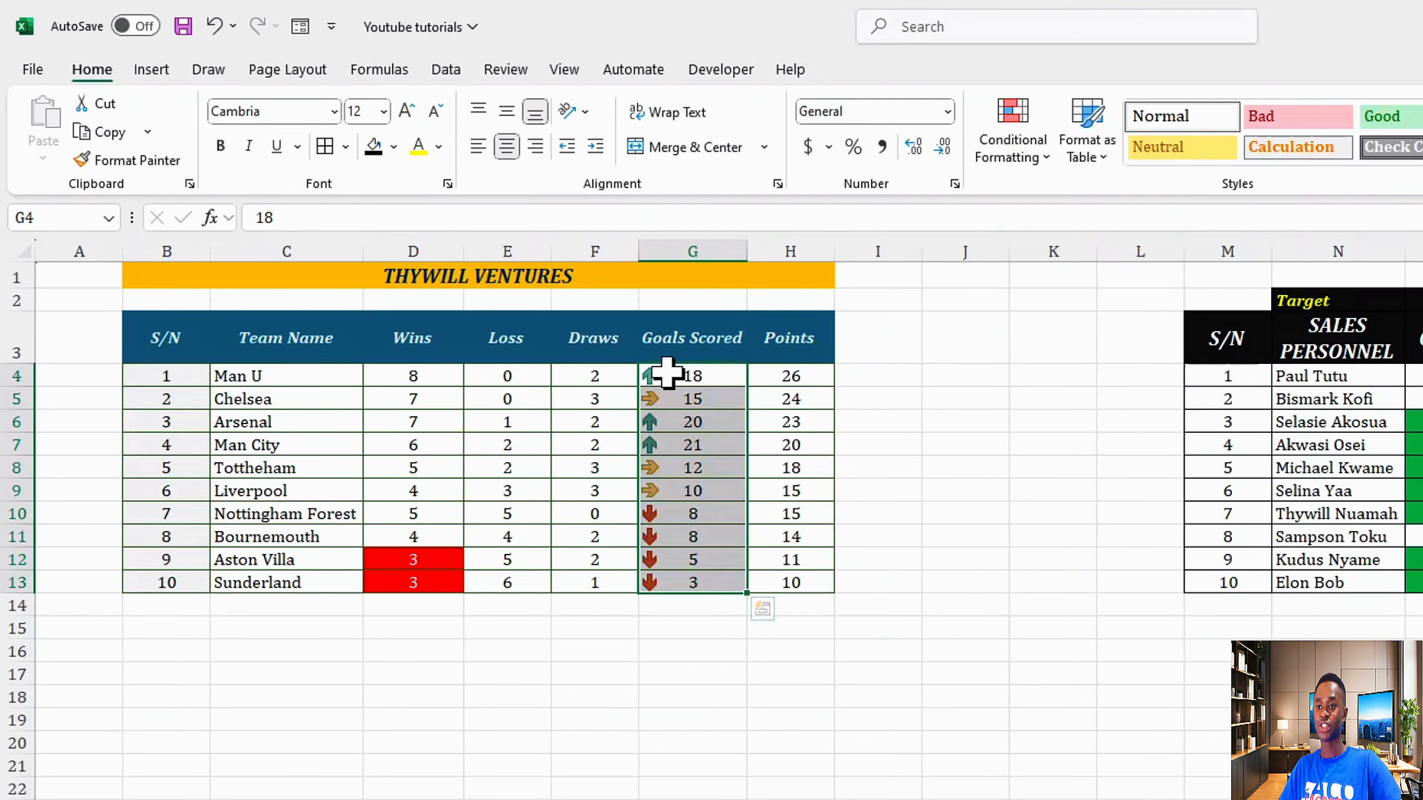
click(694, 376)
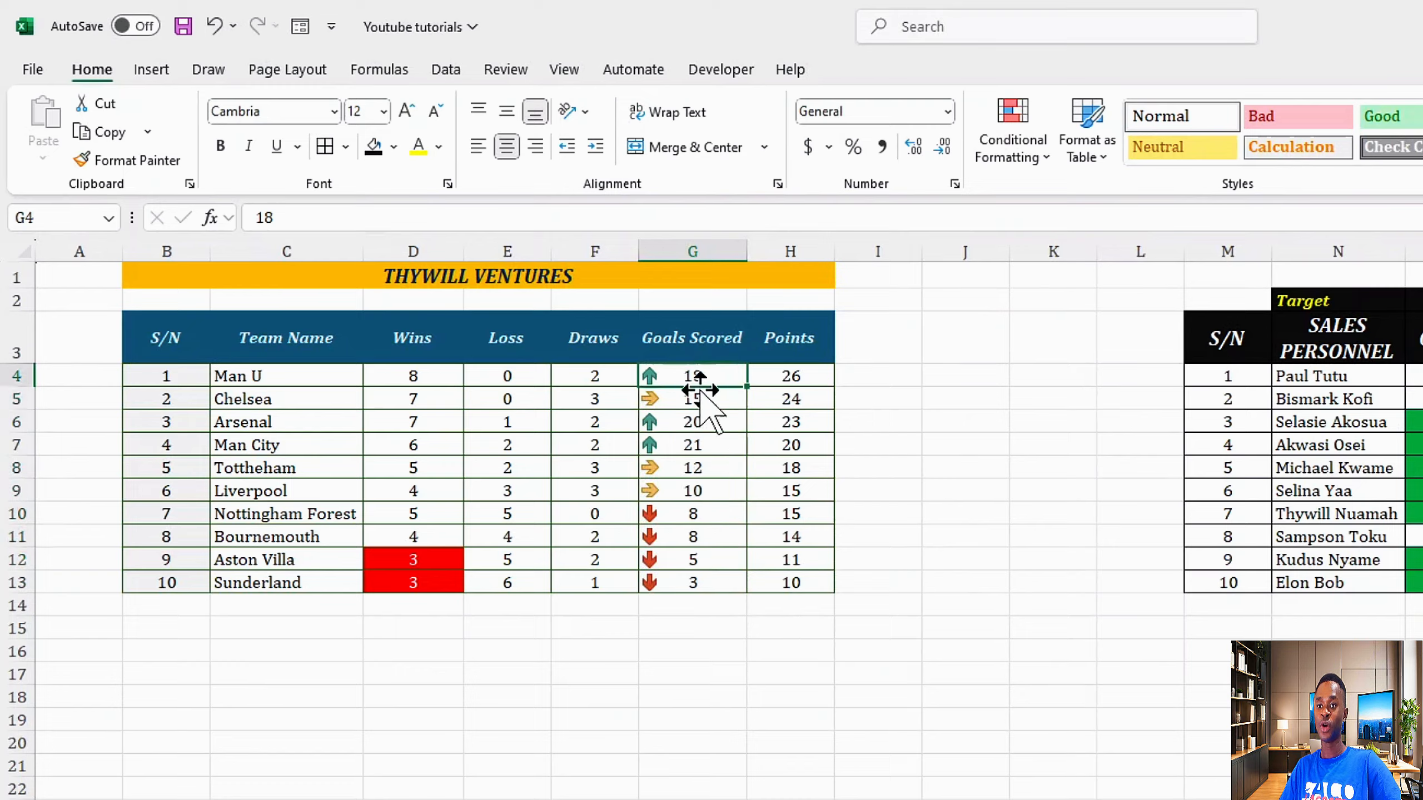
Step: Apply blue solid-fill data bars to the Points values H4:H13
click(722, 421)
click(688, 444)
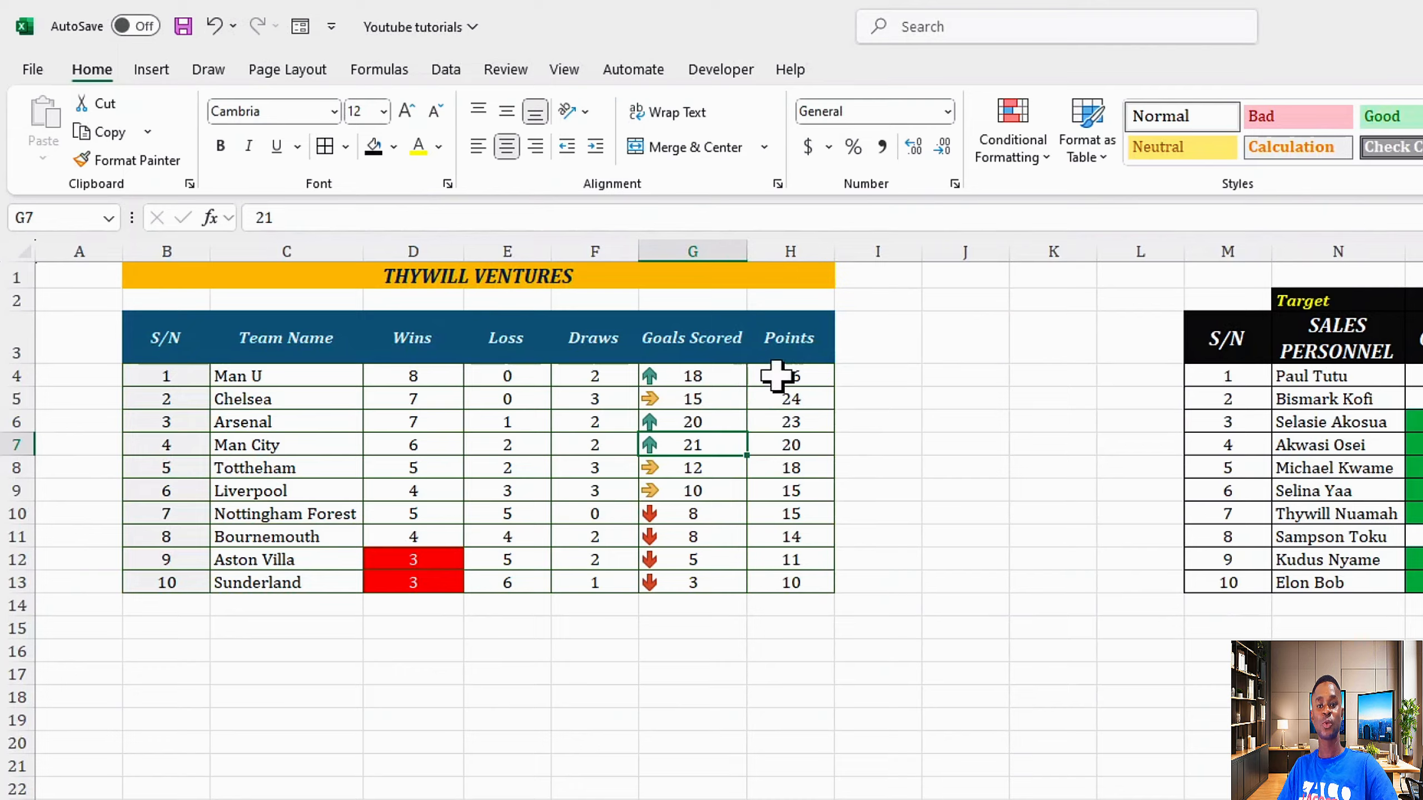
drag(777, 376, 784, 580)
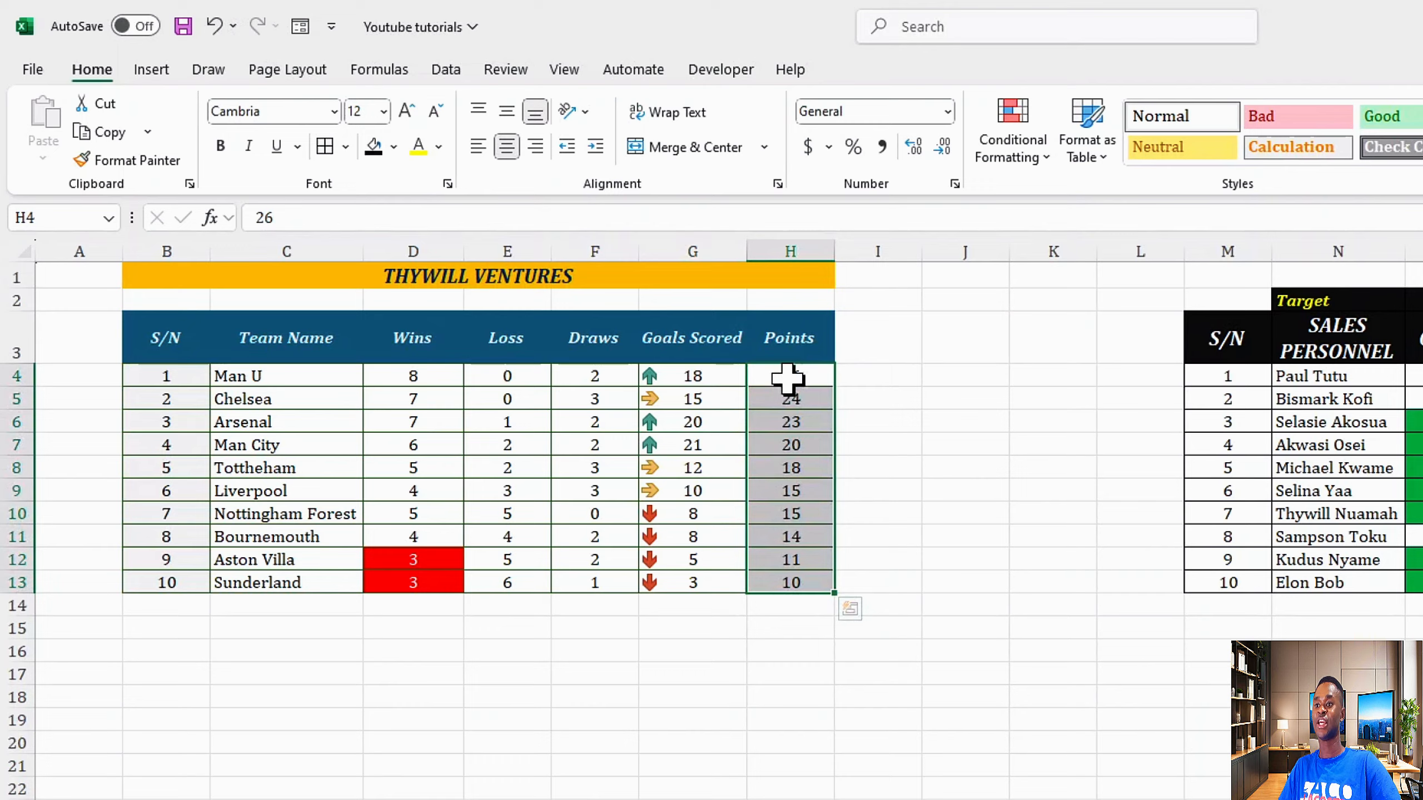
click(1019, 157)
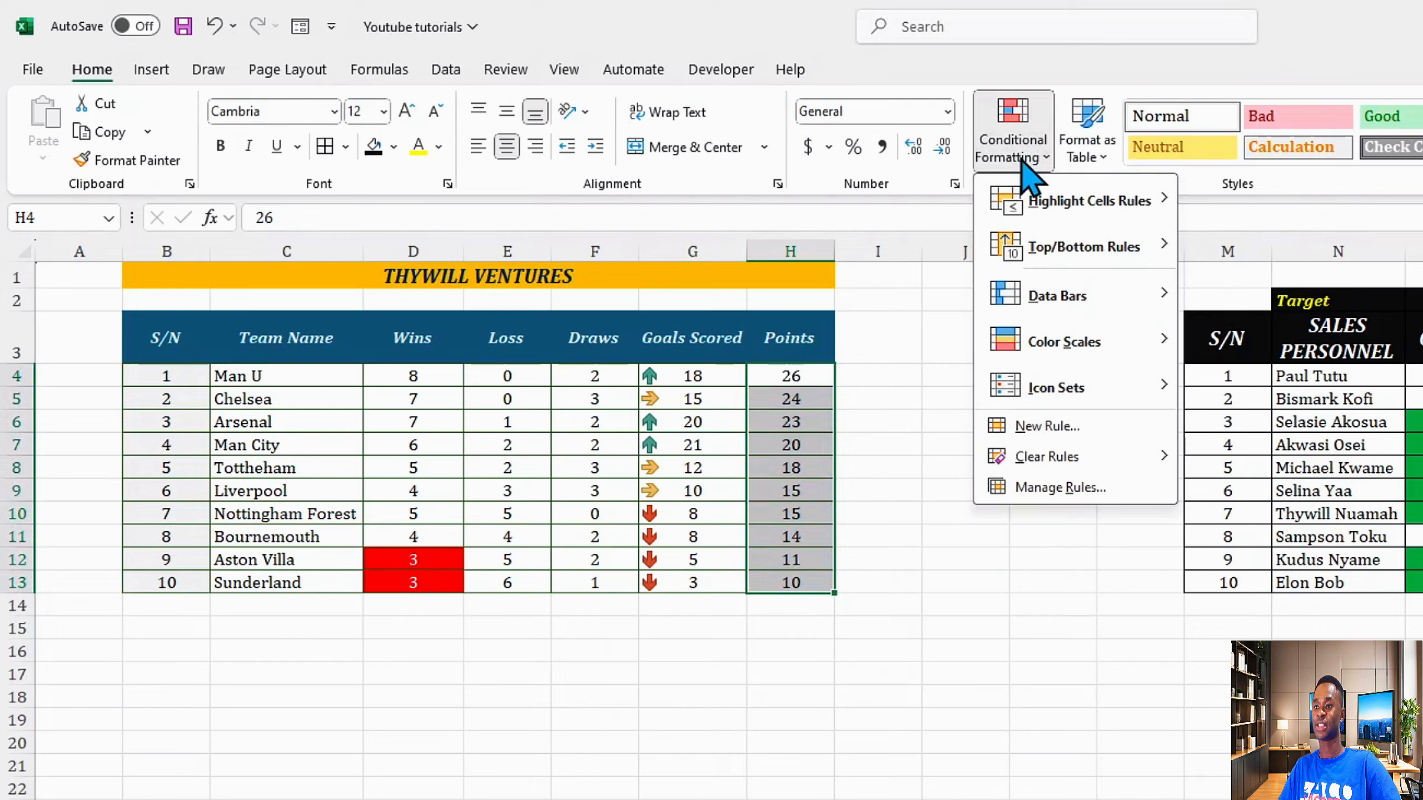
mouse_move(1073, 299)
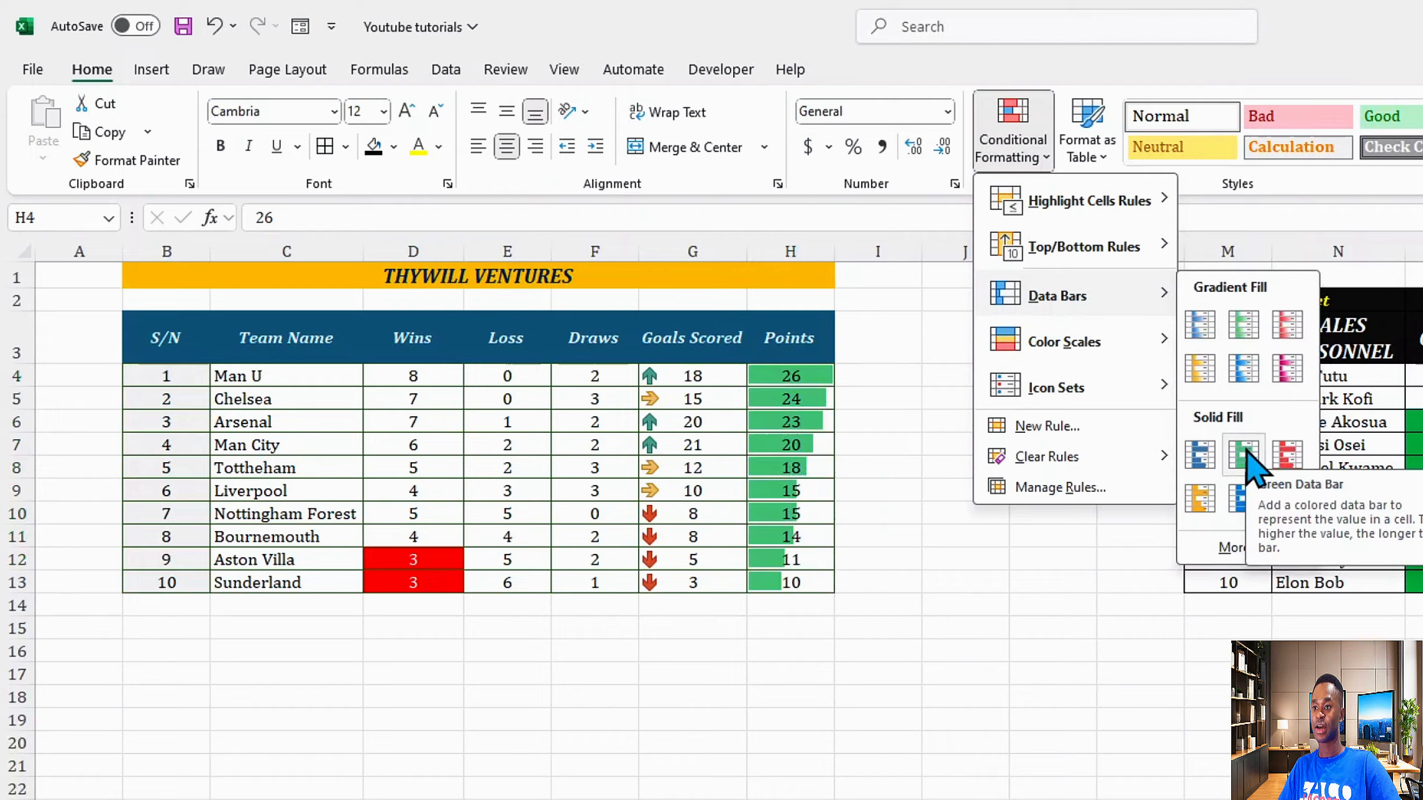
click(1203, 456)
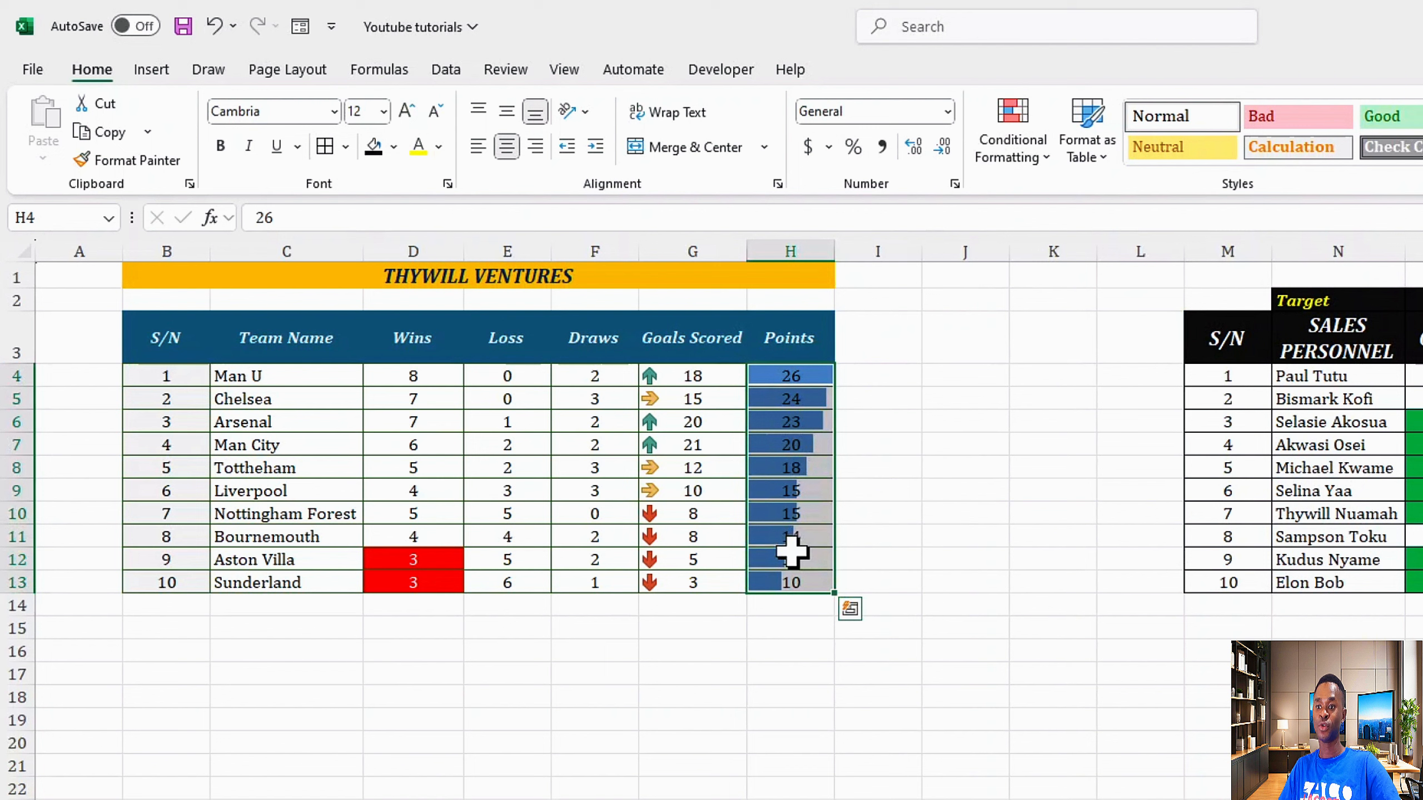
Step: Try changing Man U's Points to 4, then undo the change
click(802, 377)
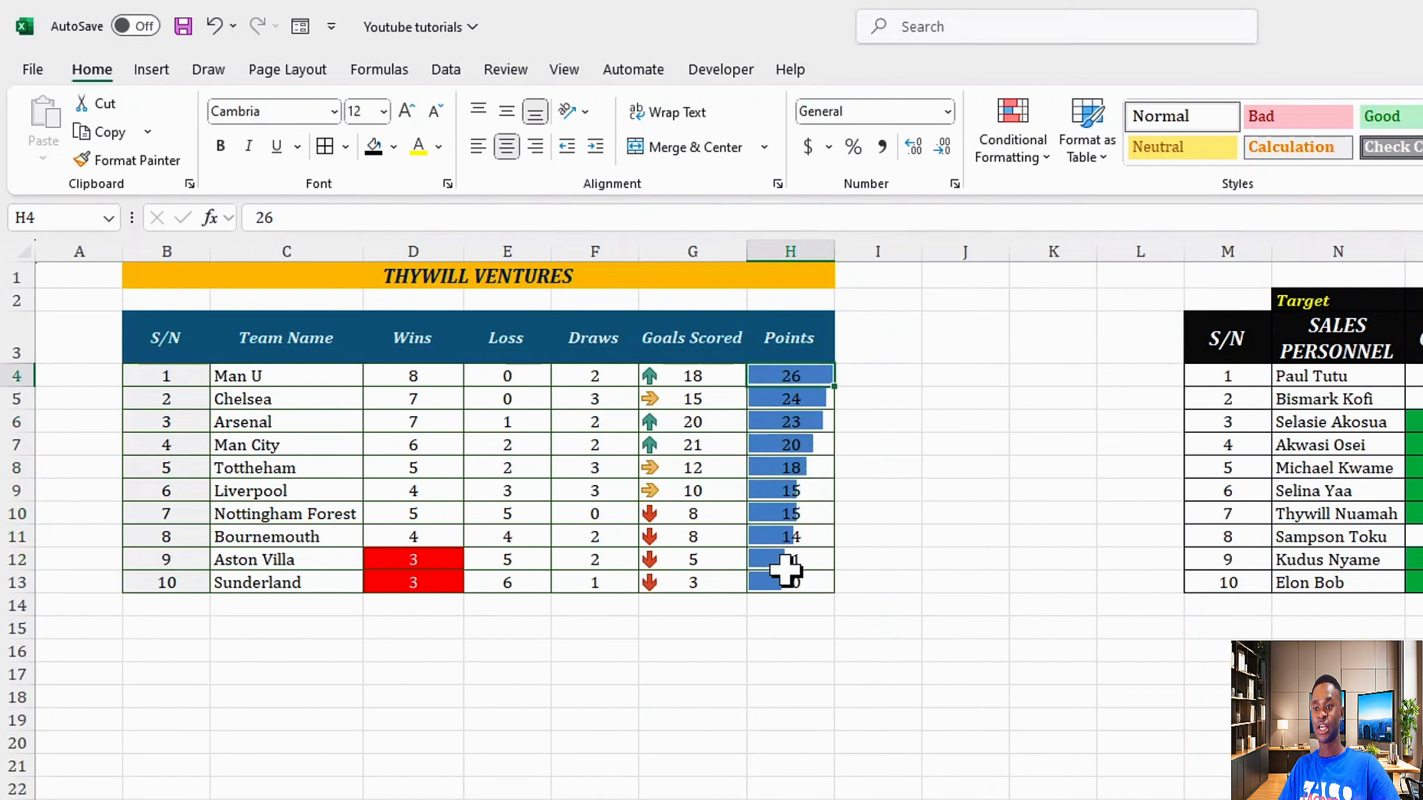
text(4)
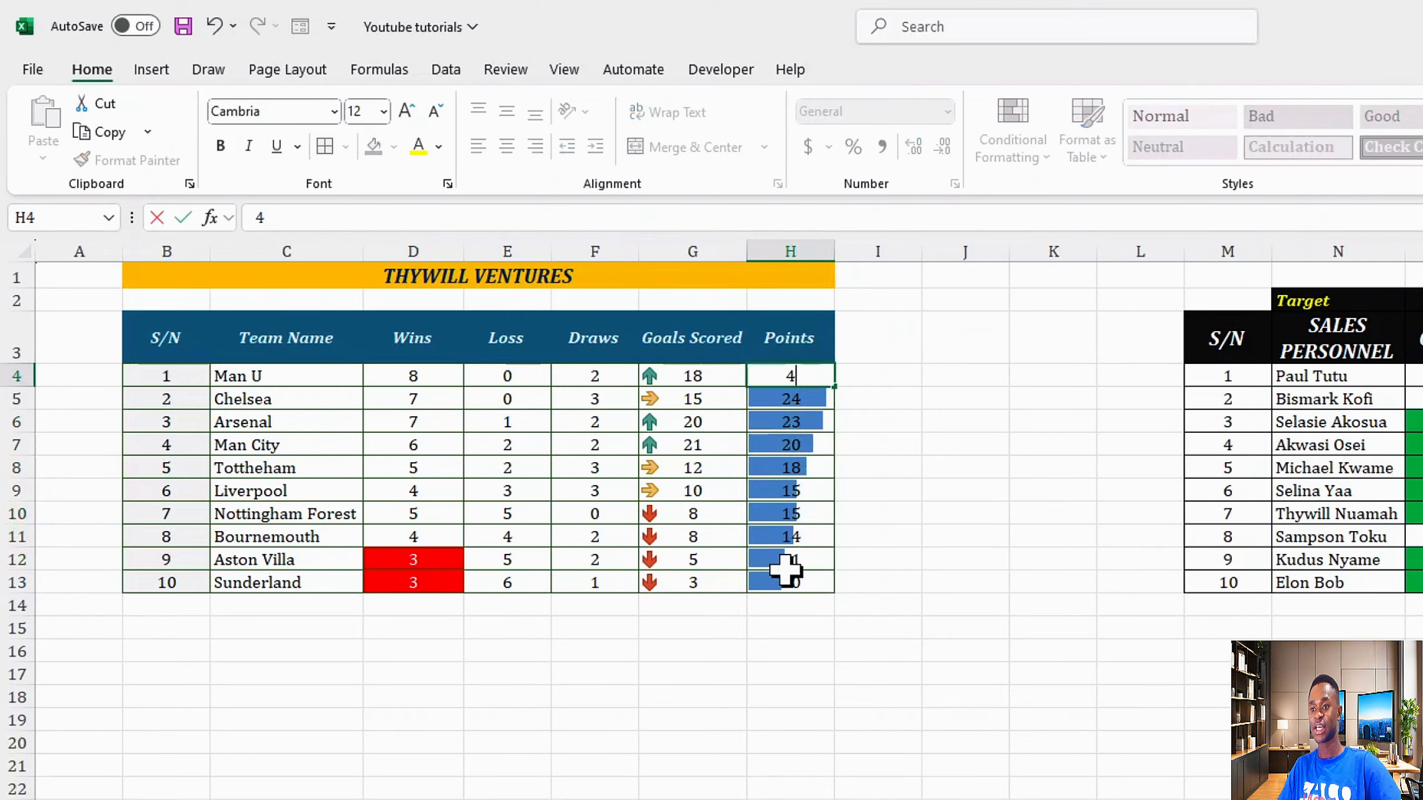
key(Return)
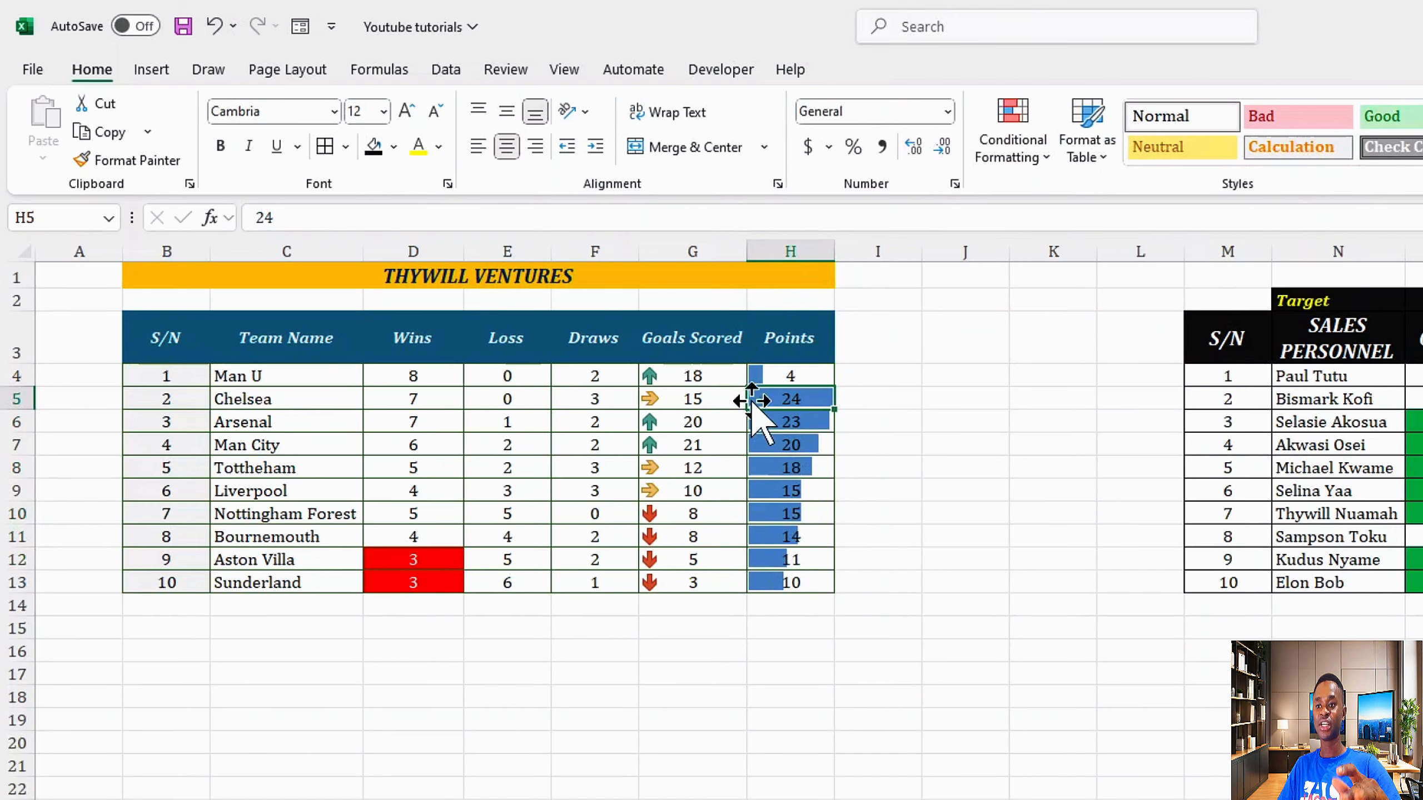
key(ctrl+z)
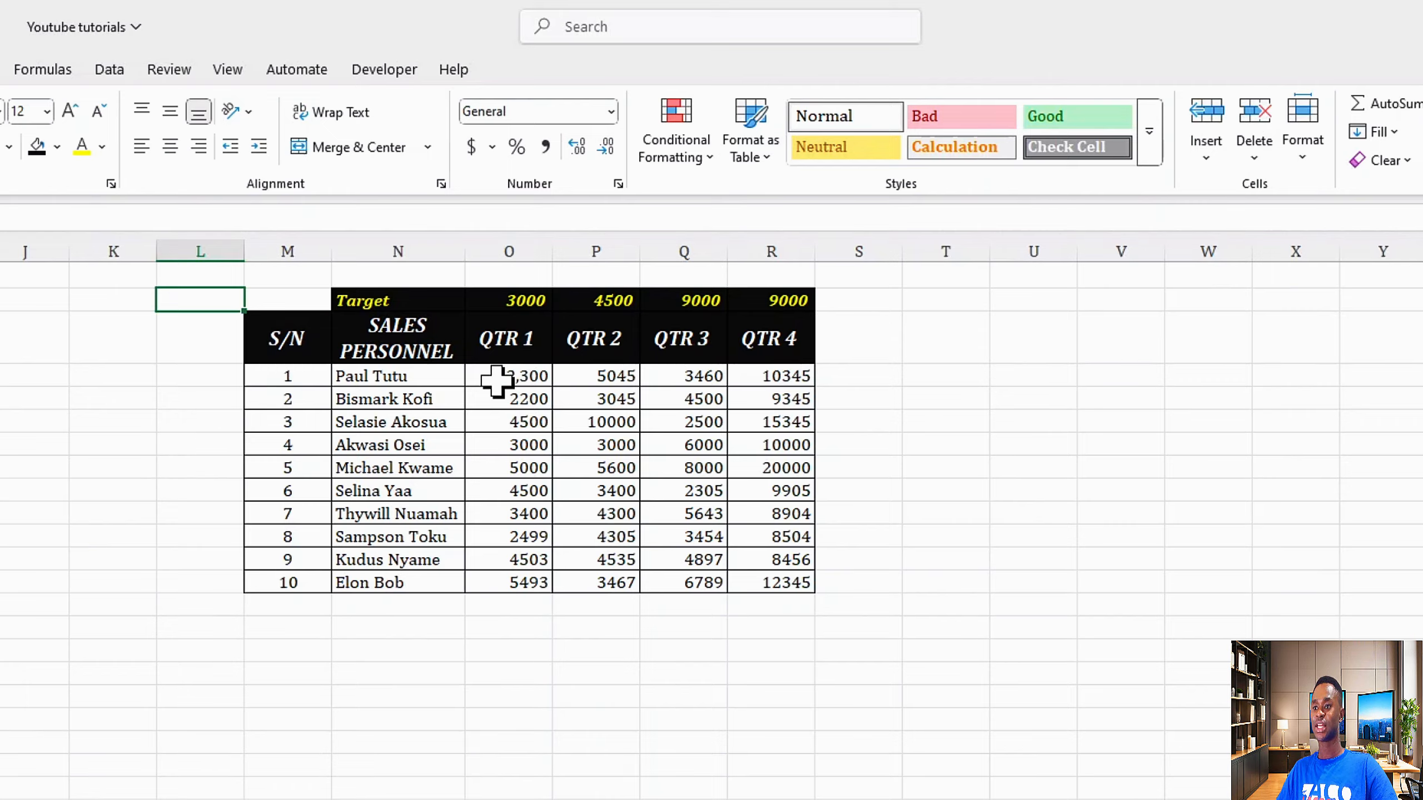
Step: Start a new formula-based rule on the sales figures O4:R13 with the formula =O4>=O$2
drag(498, 381, 751, 583)
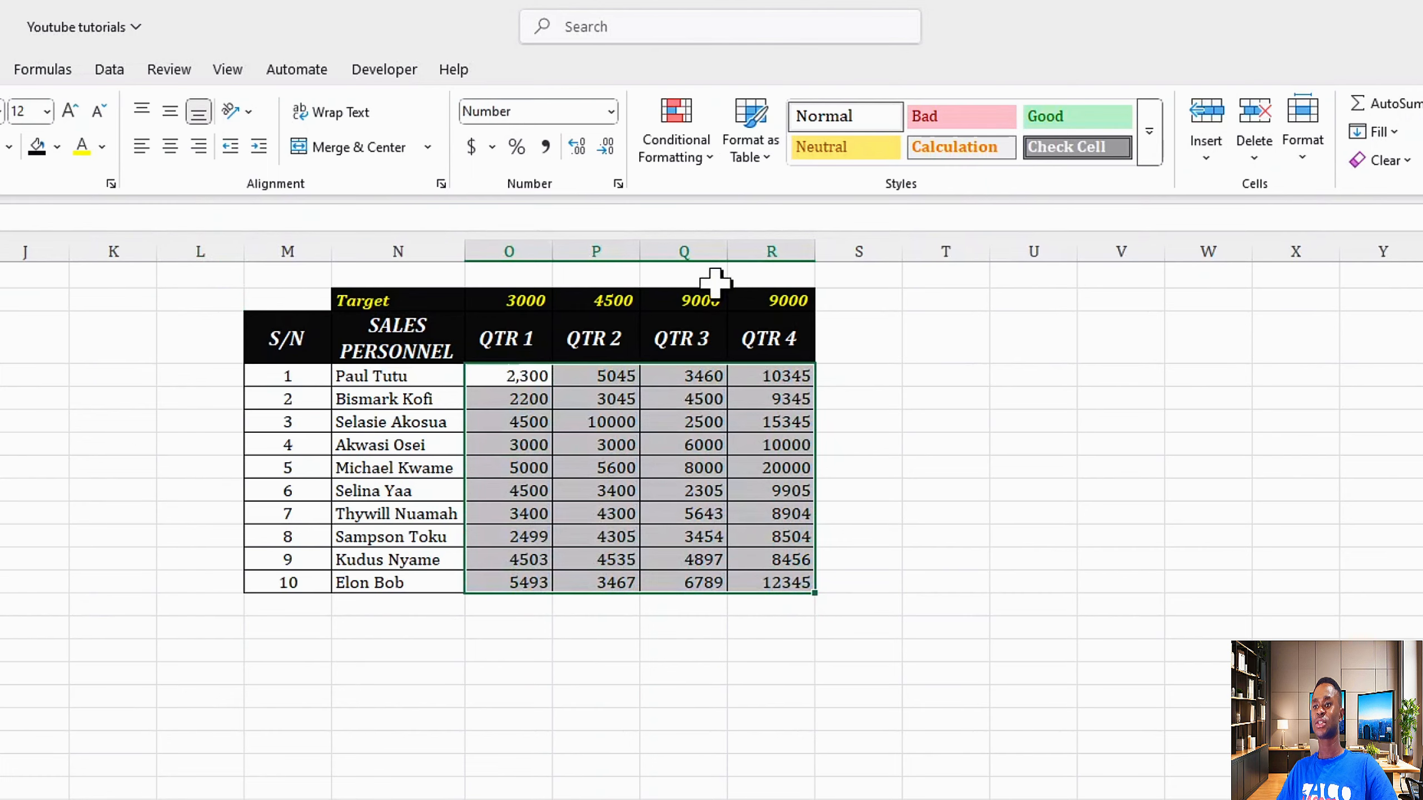
click(708, 163)
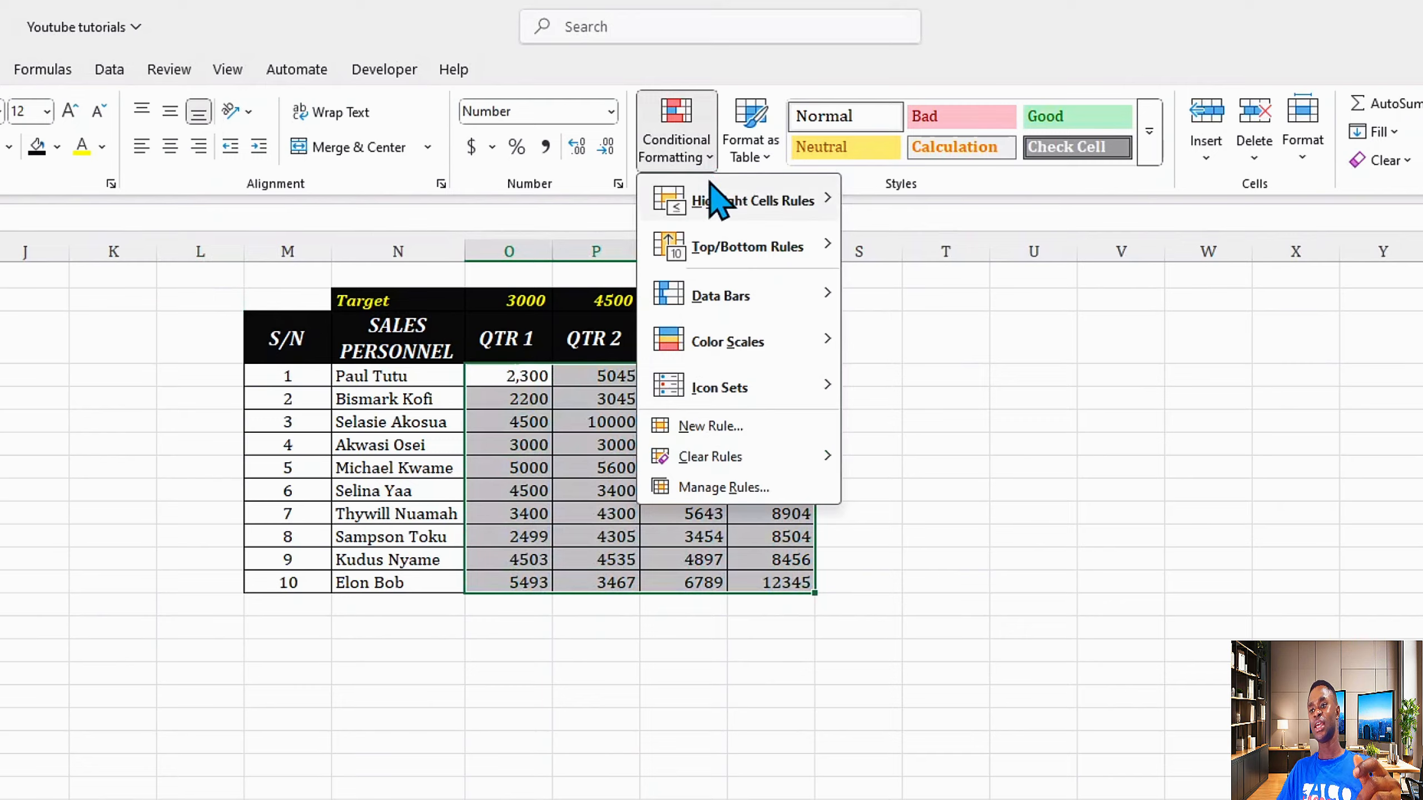
mouse_move(705, 384)
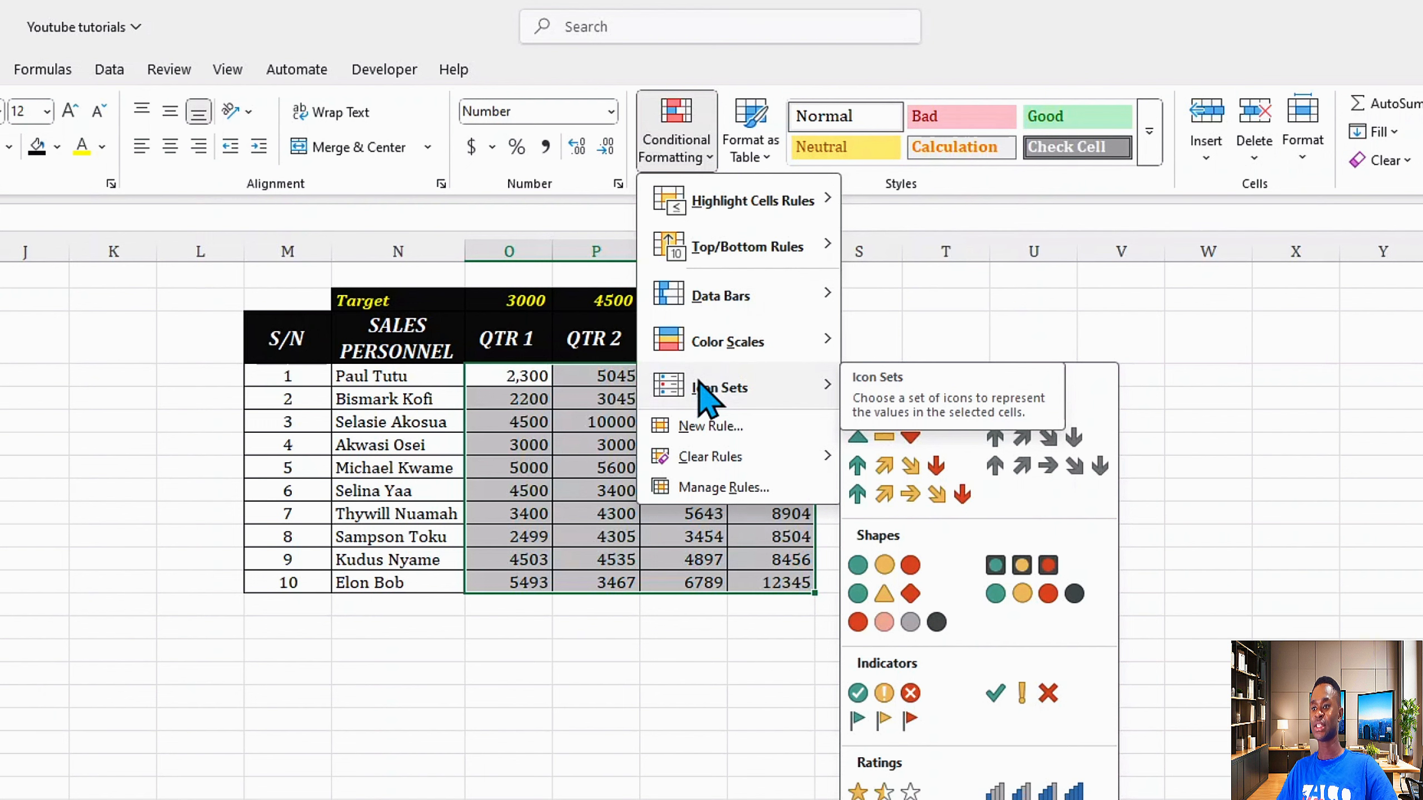
click(709, 426)
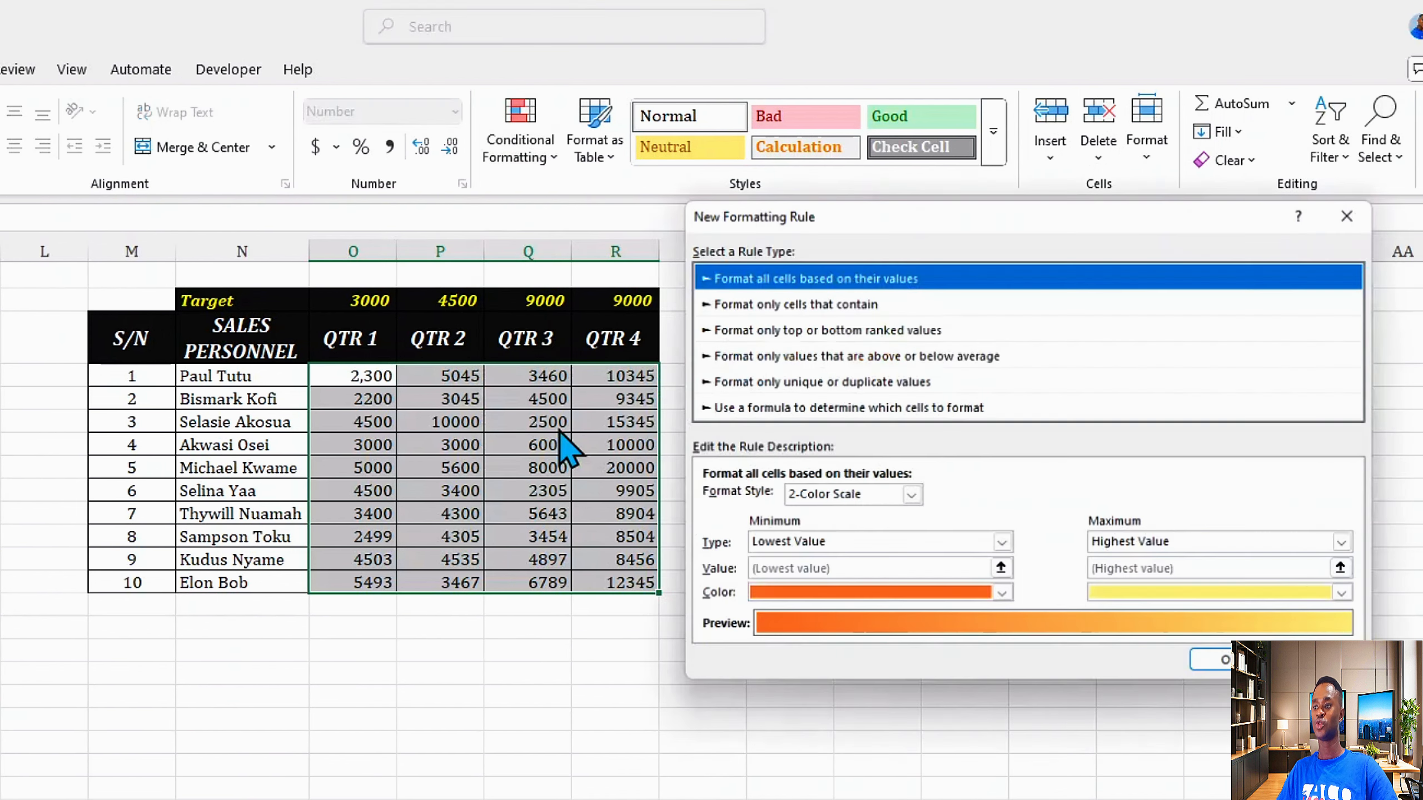
drag(837, 230, 816, 178)
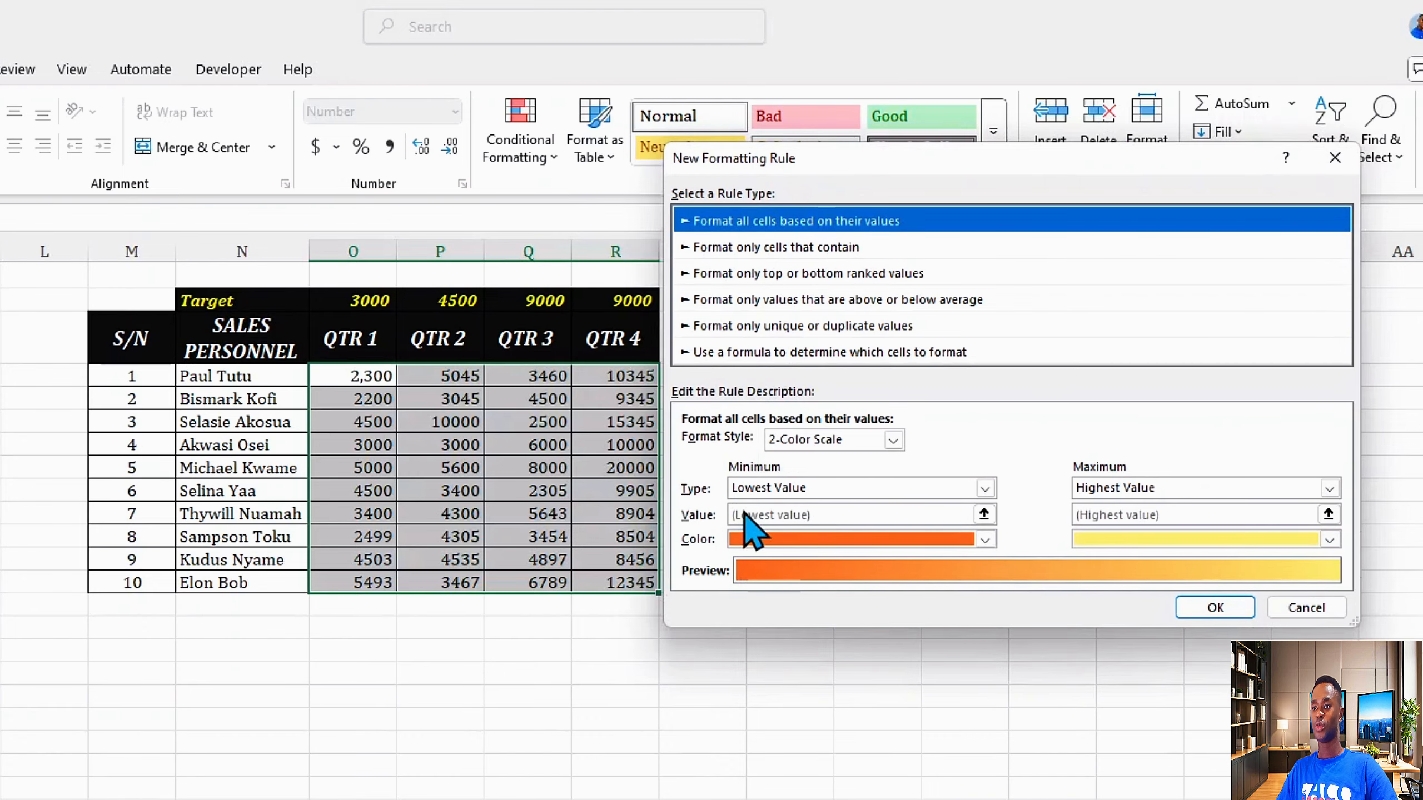
click(757, 353)
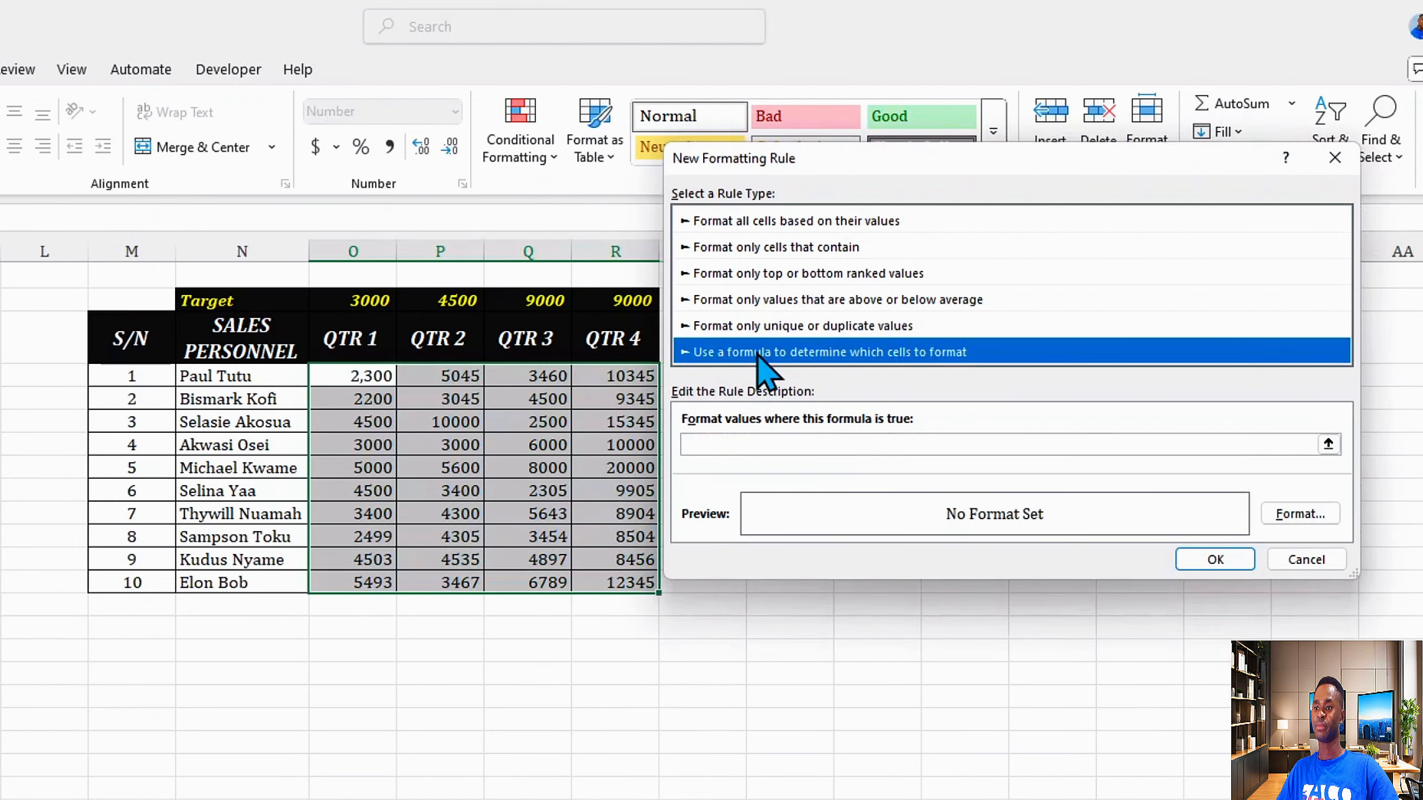
click(749, 447)
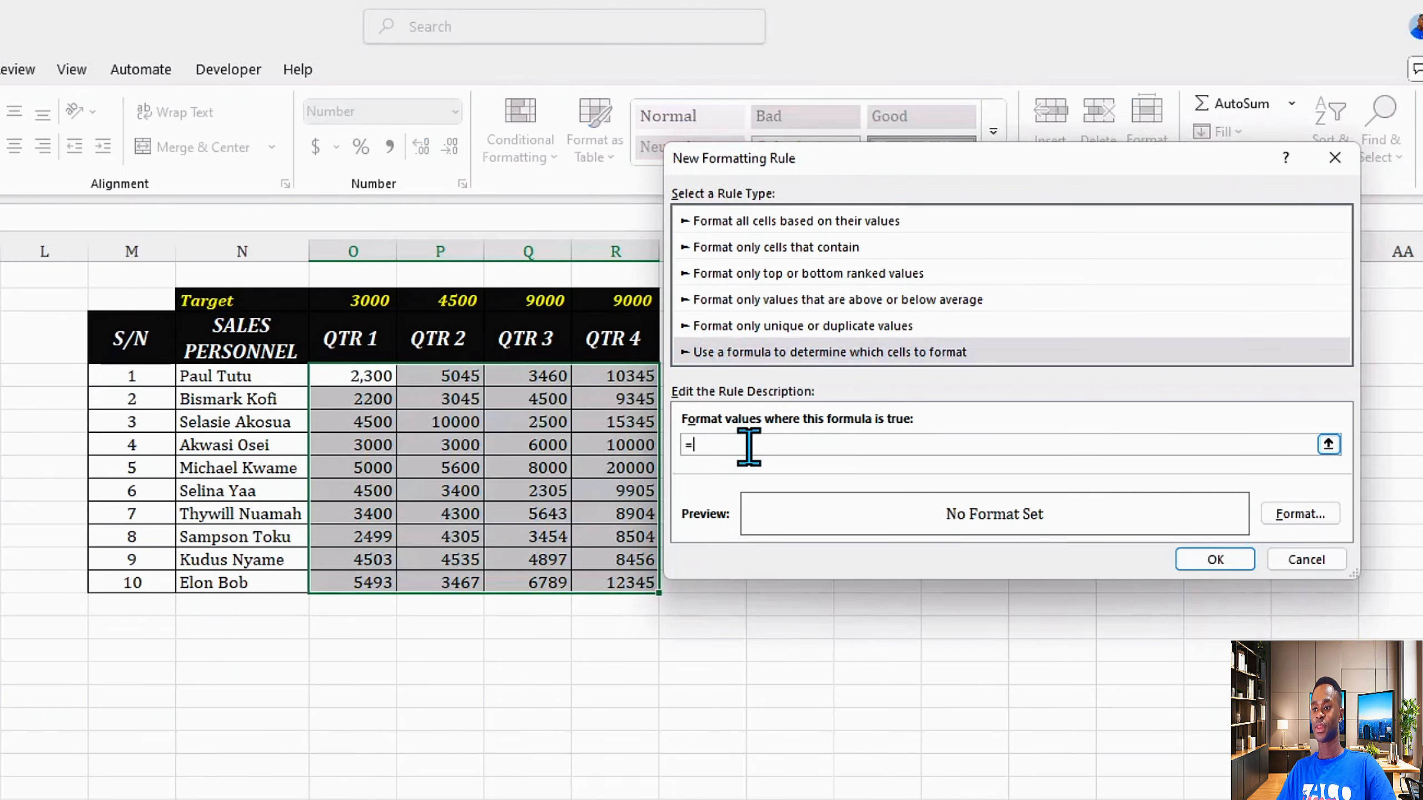
click(373, 380)
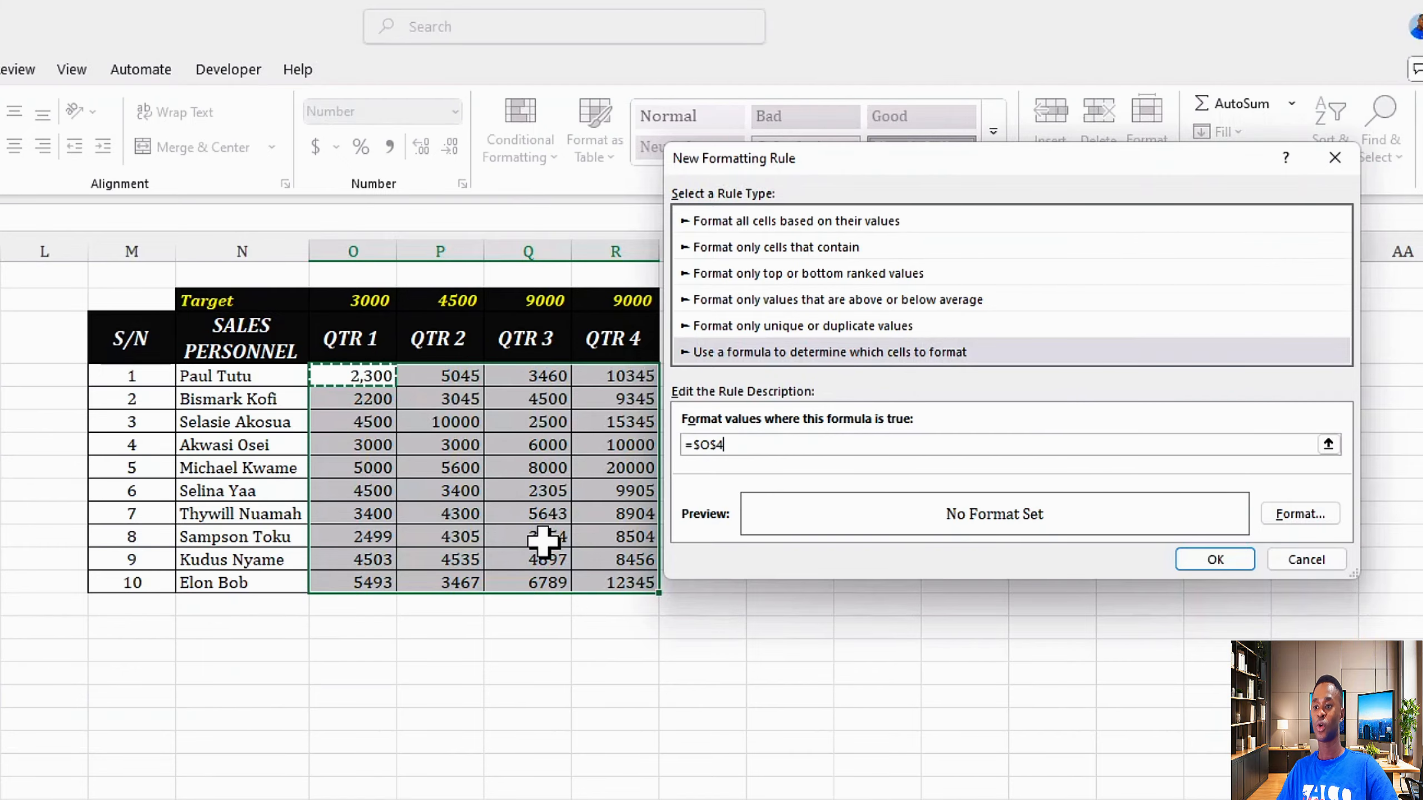
key(F4)
key(F4)
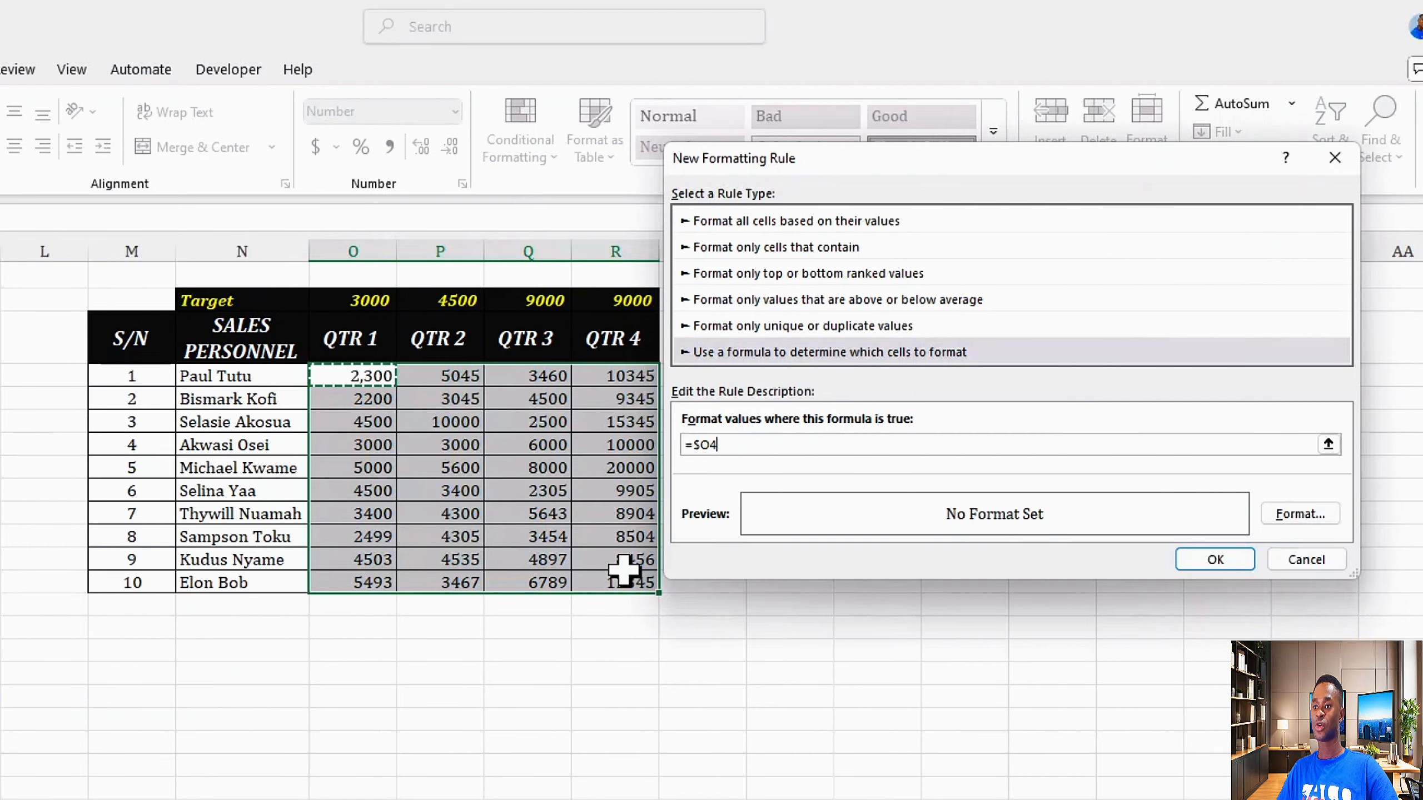
key(F4)
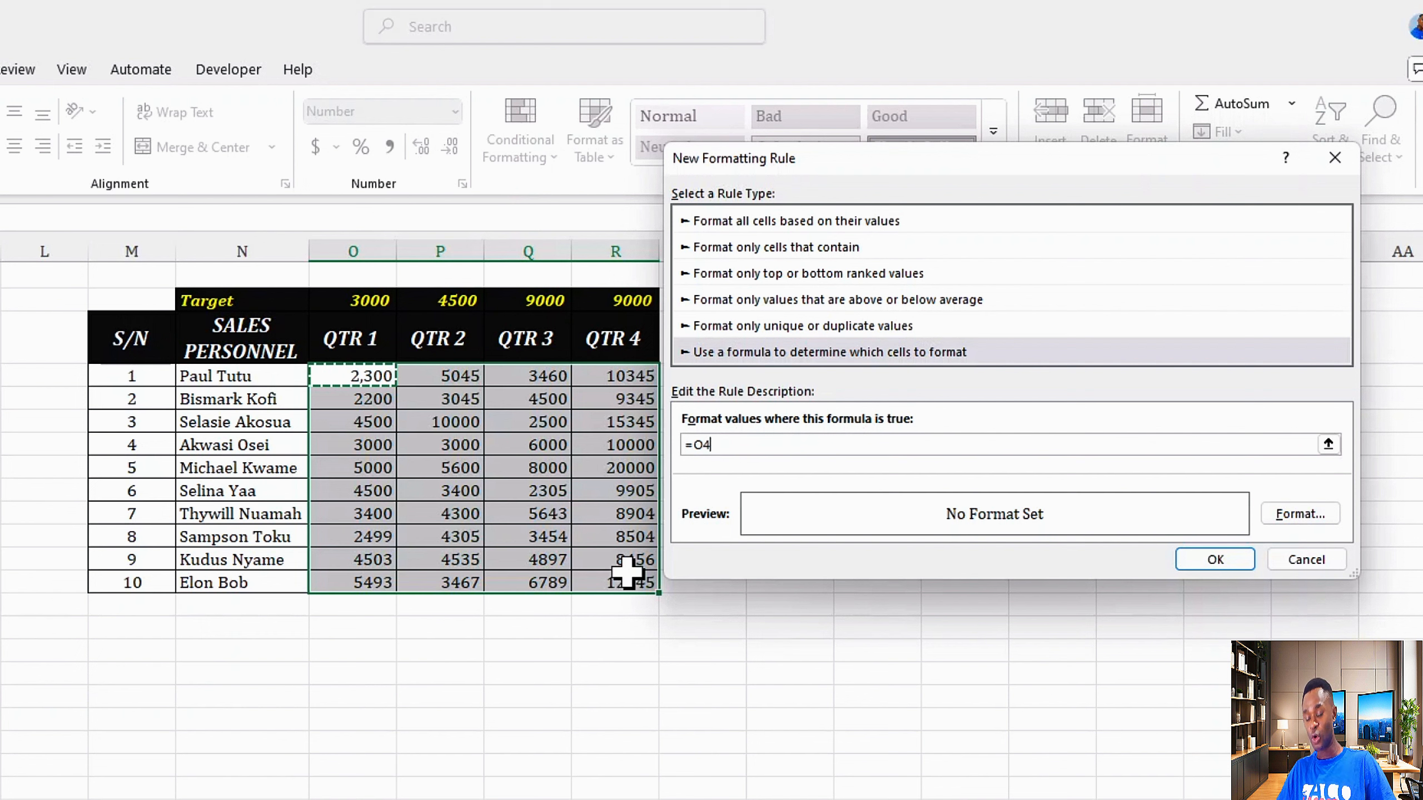
text(>=O$2)
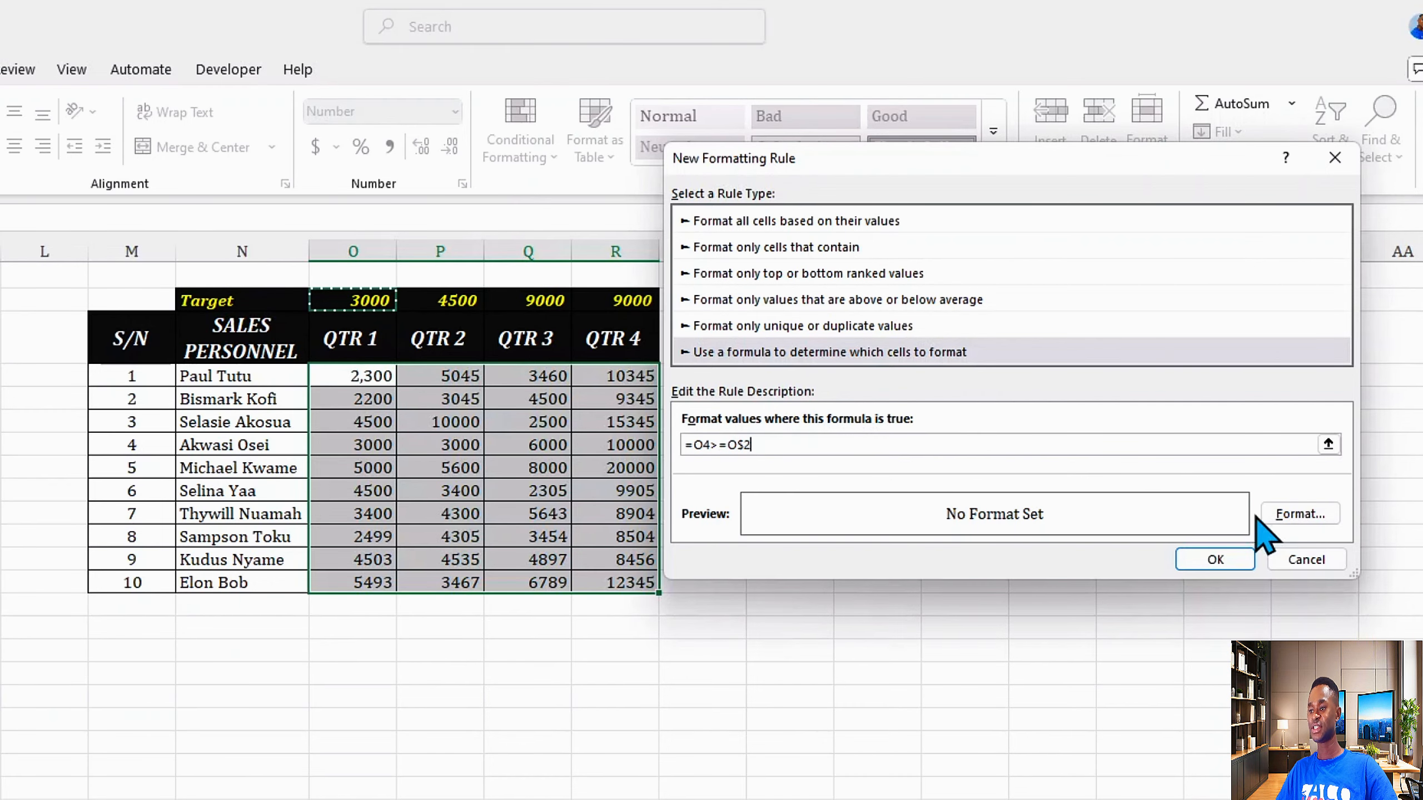
Step: Format the rule with a green fill and white font, and apply it
click(1302, 515)
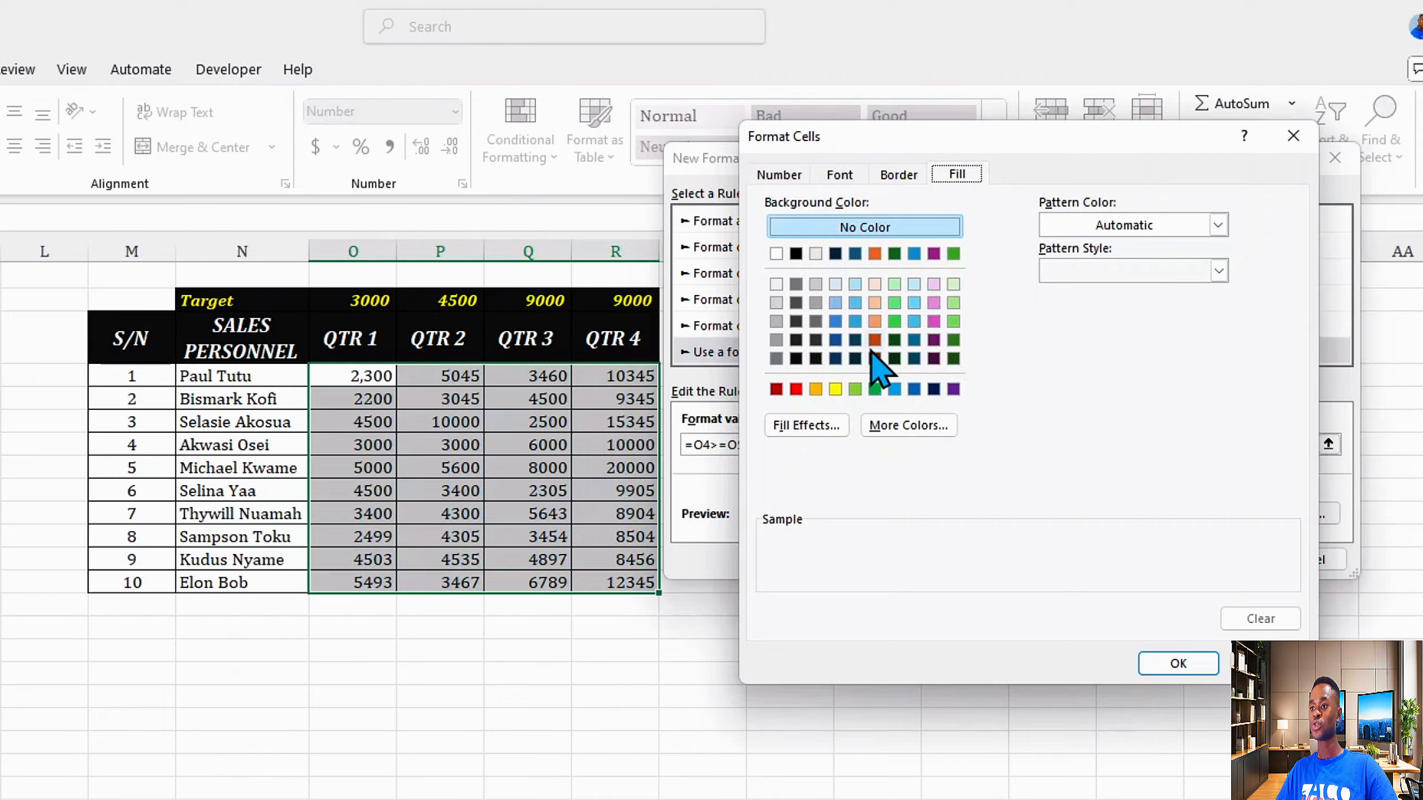
click(874, 389)
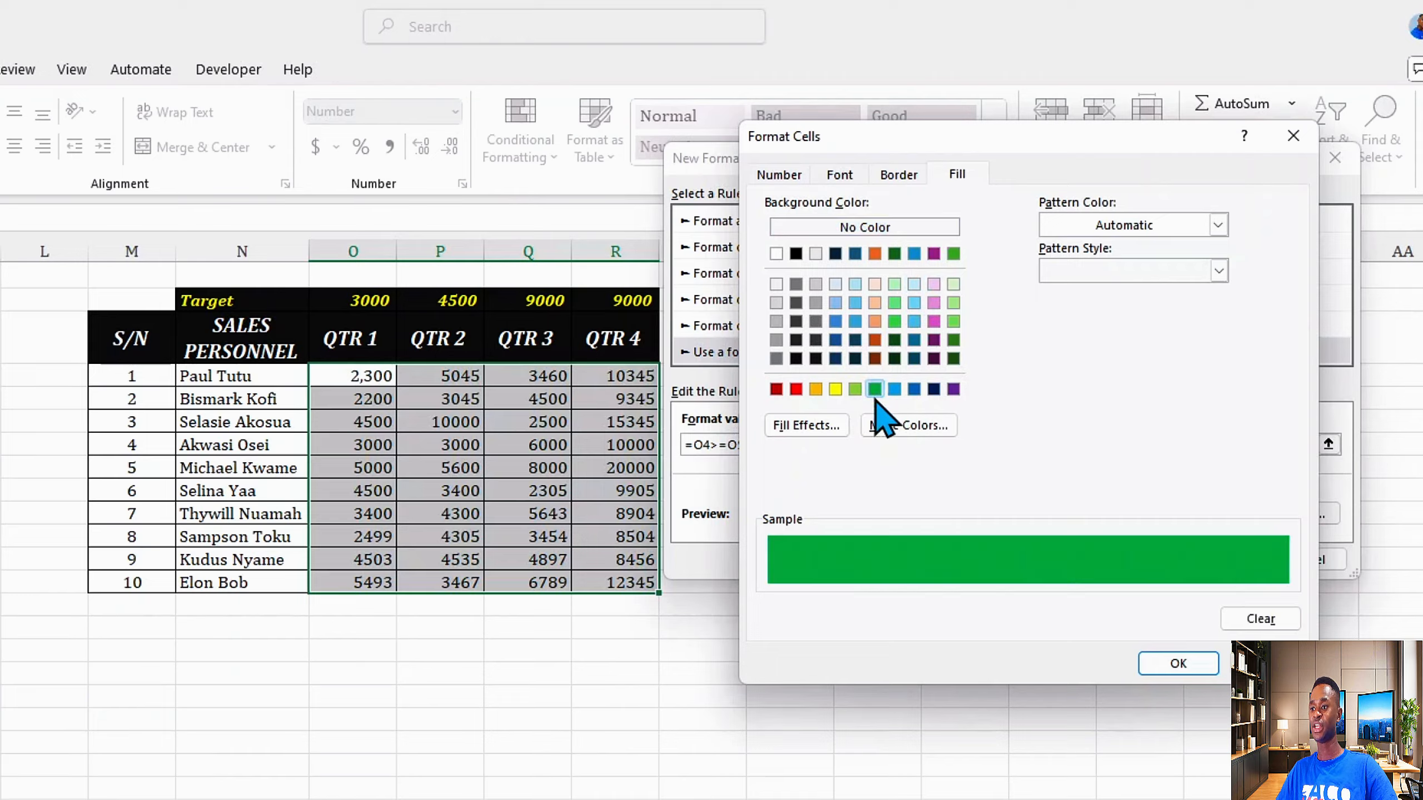
click(839, 175)
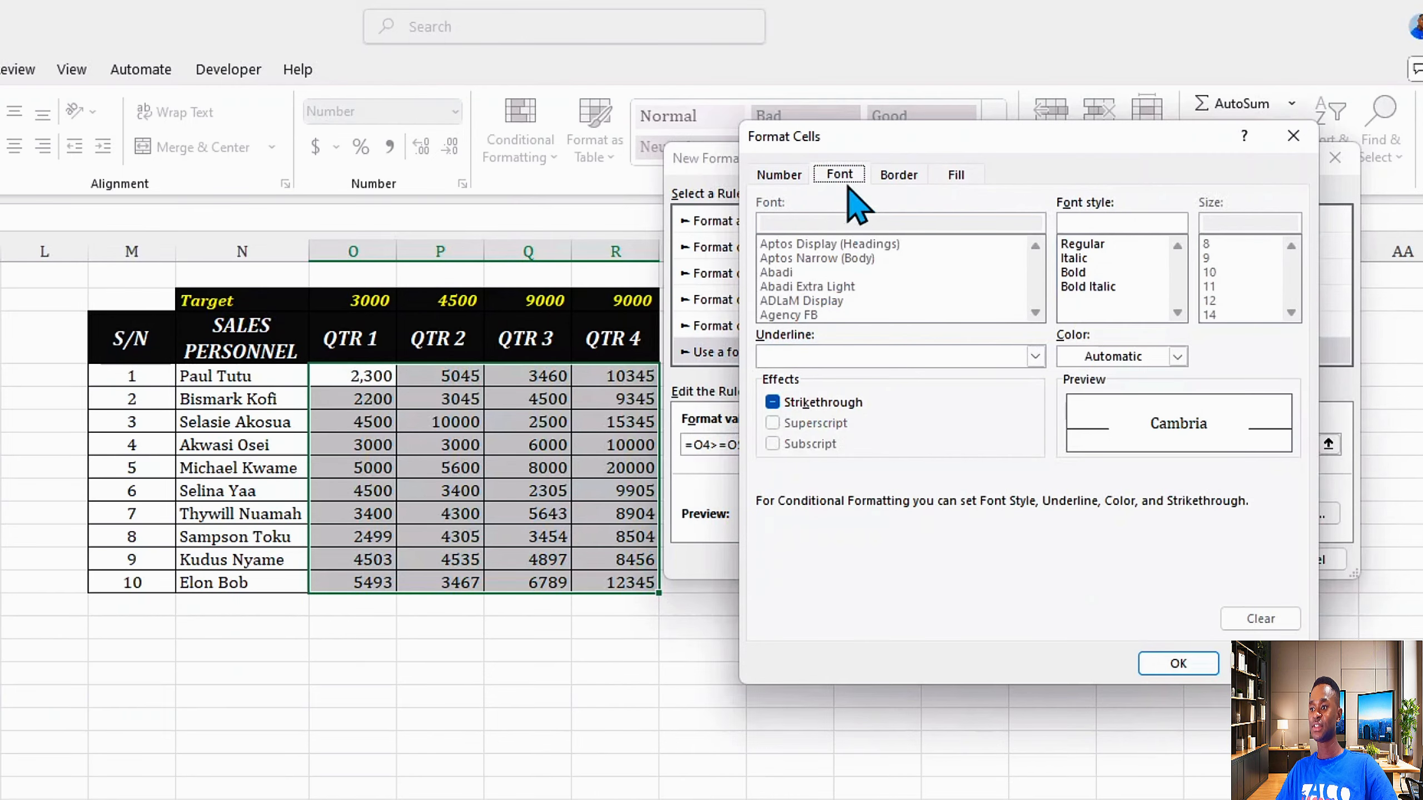
click(1177, 356)
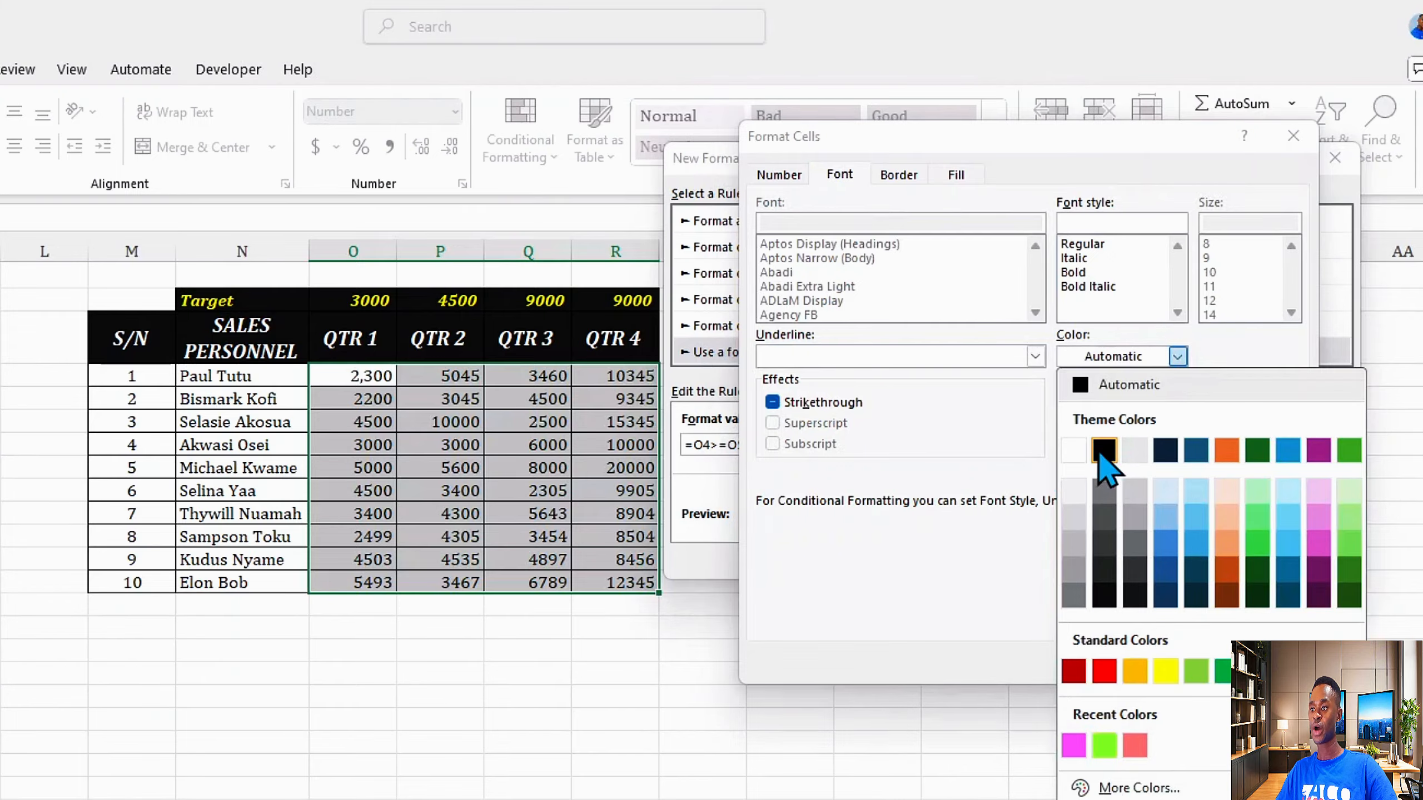
click(1076, 453)
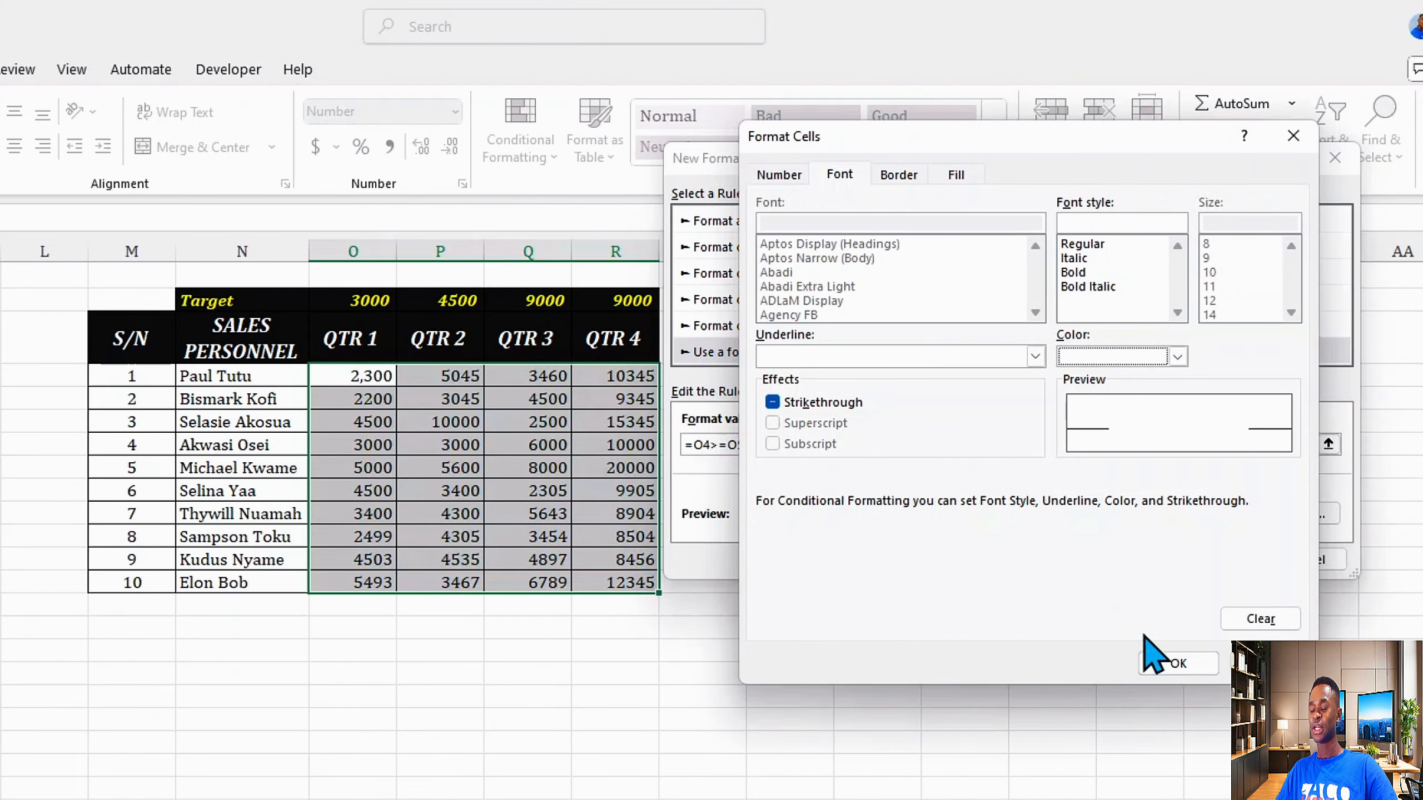
click(1178, 663)
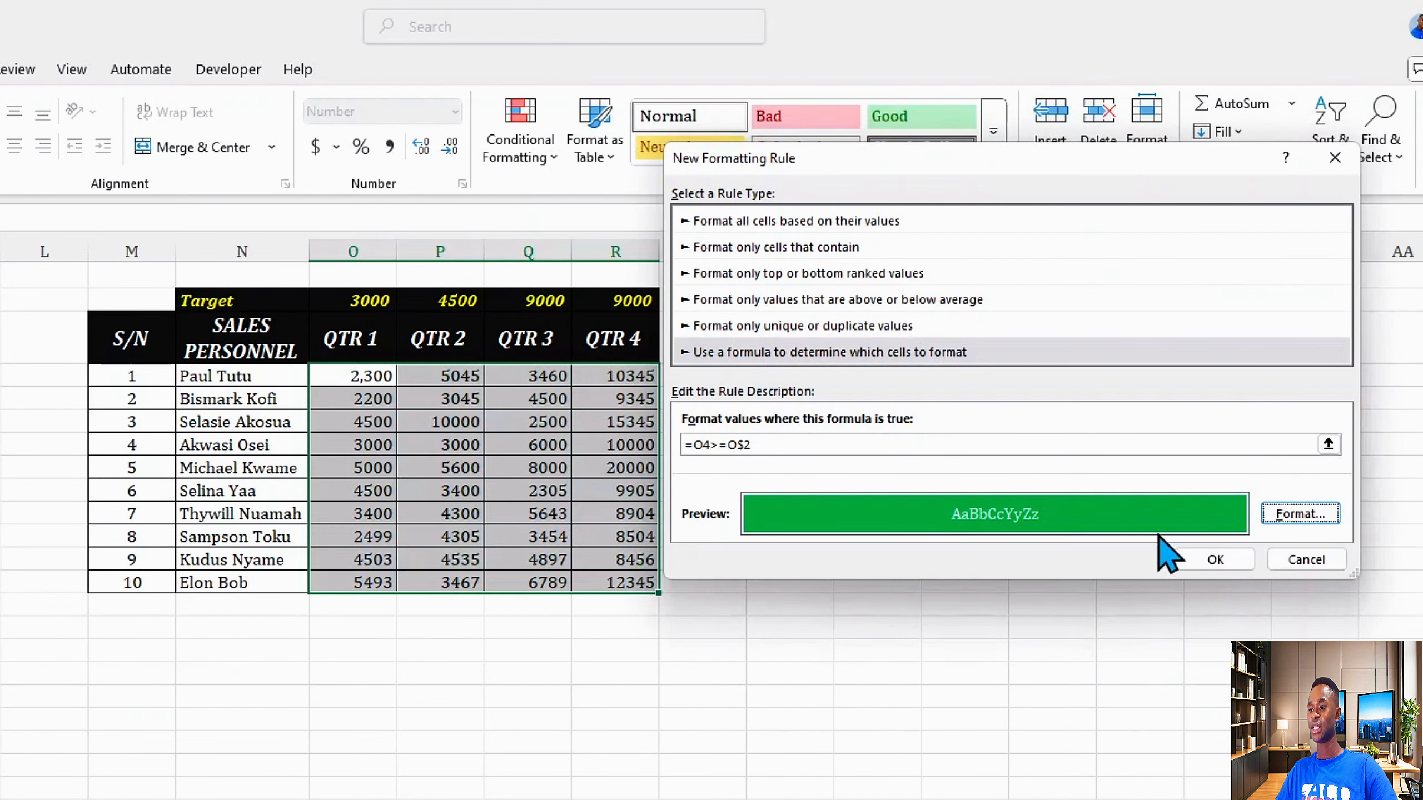
click(1215, 565)
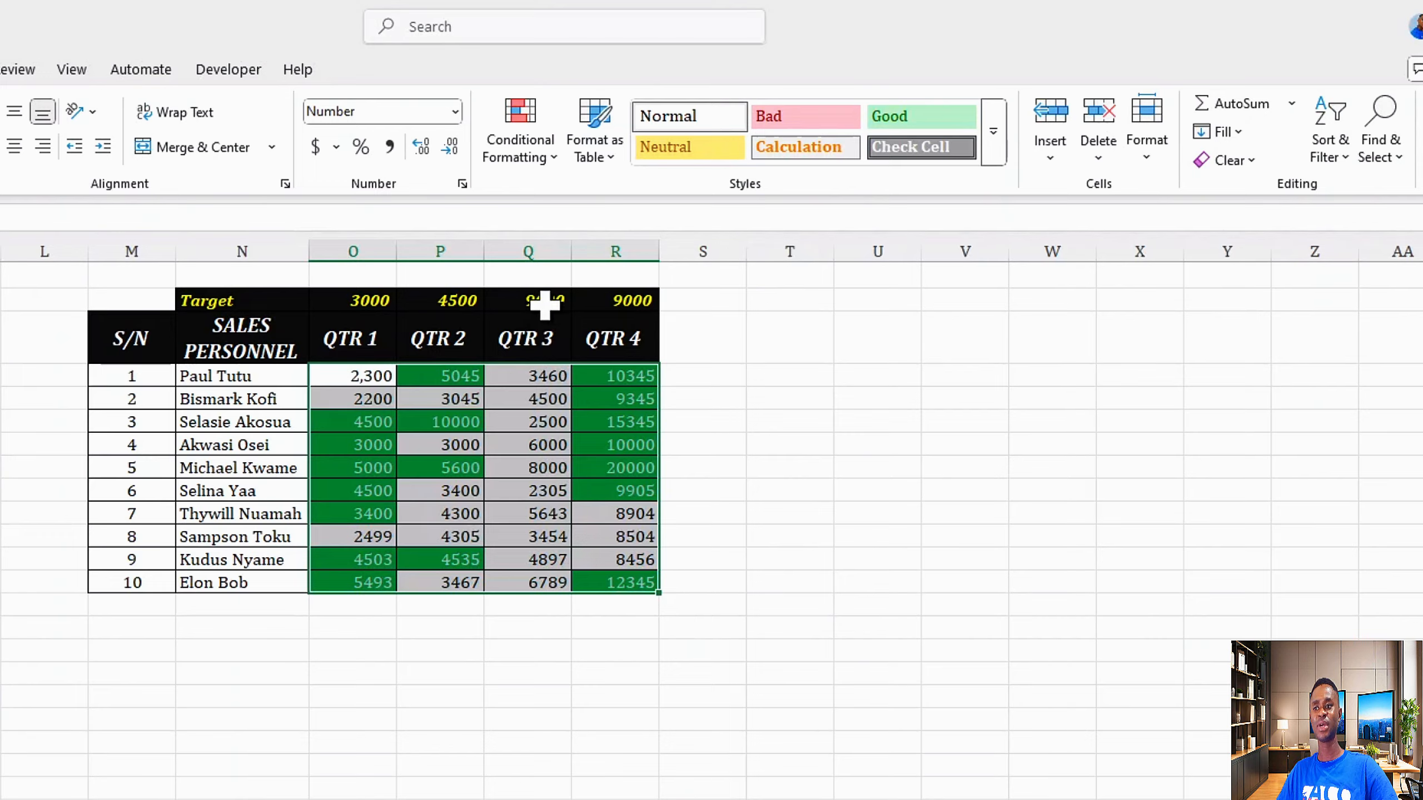
Step: Change the QTR 3 target to 5000
click(545, 302)
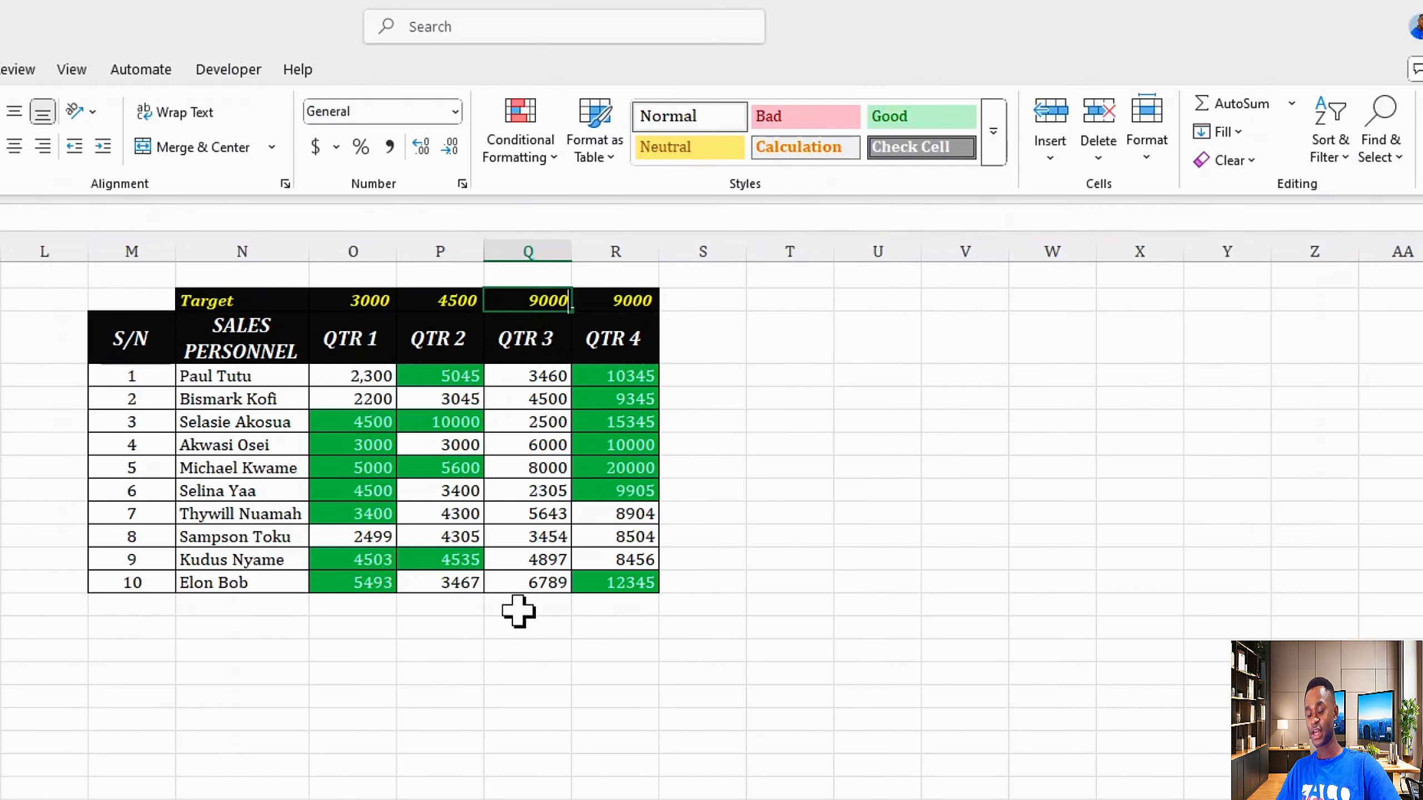
text(5000)
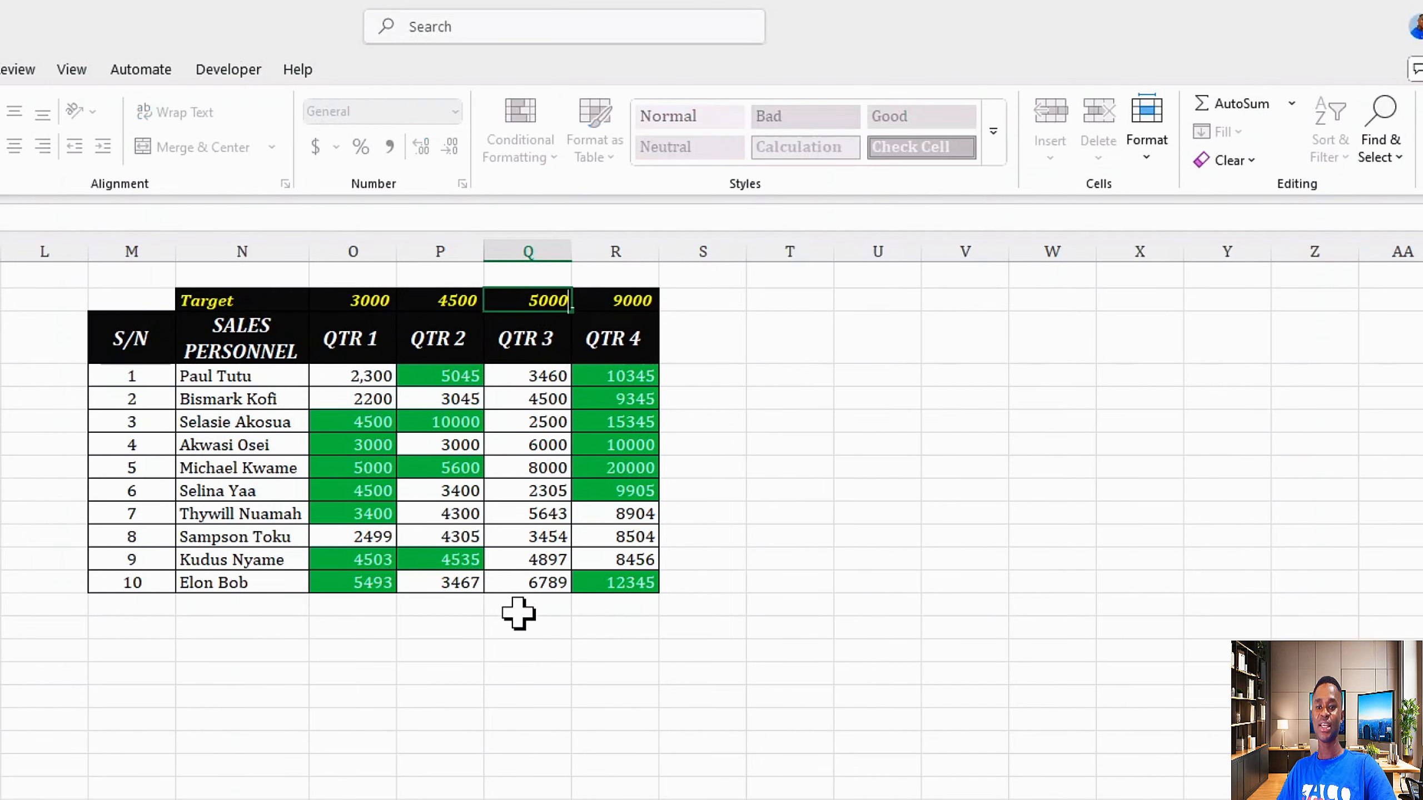
key(Return)
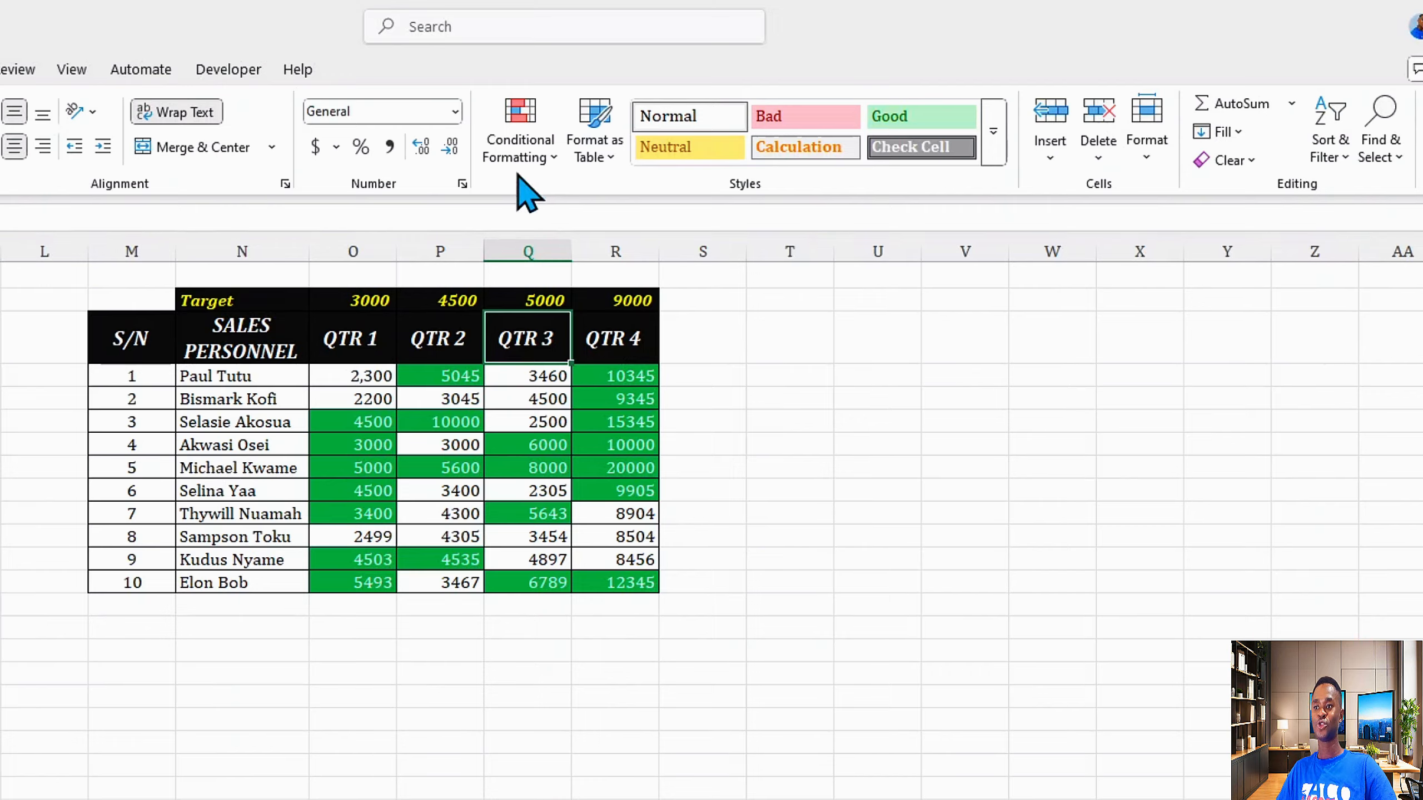
Step: Open the Highlight Cells Rules options for conditional formatting
click(533, 156)
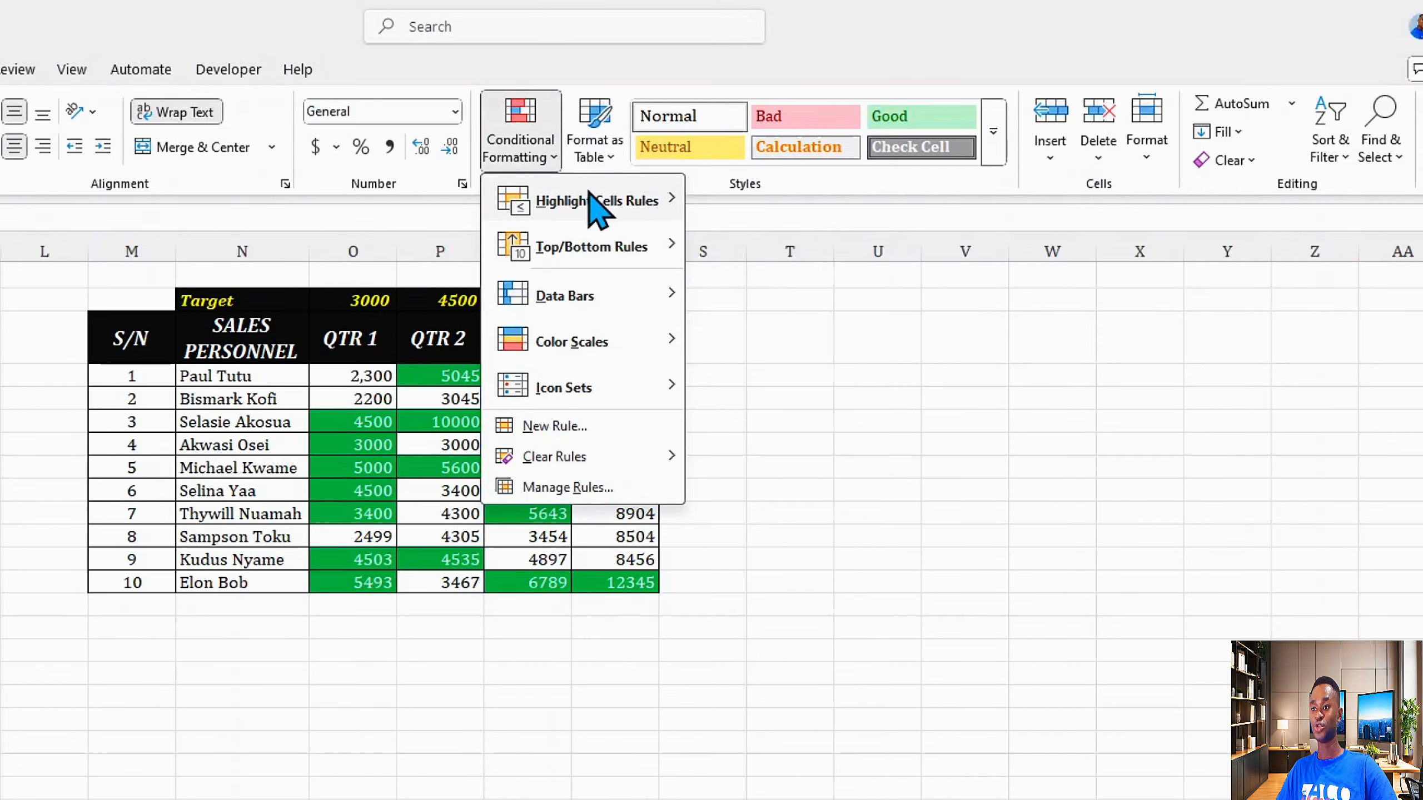
mouse_move(625, 200)
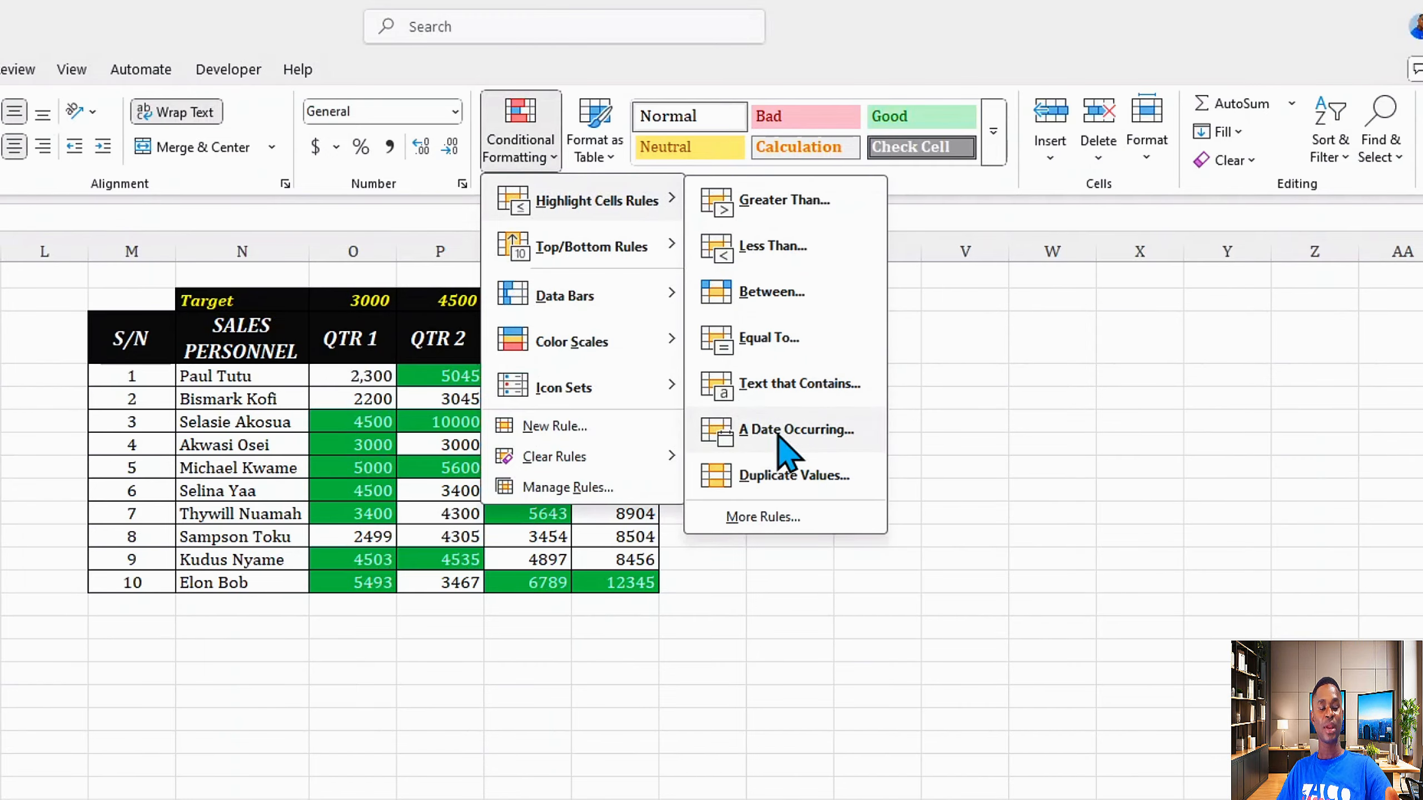